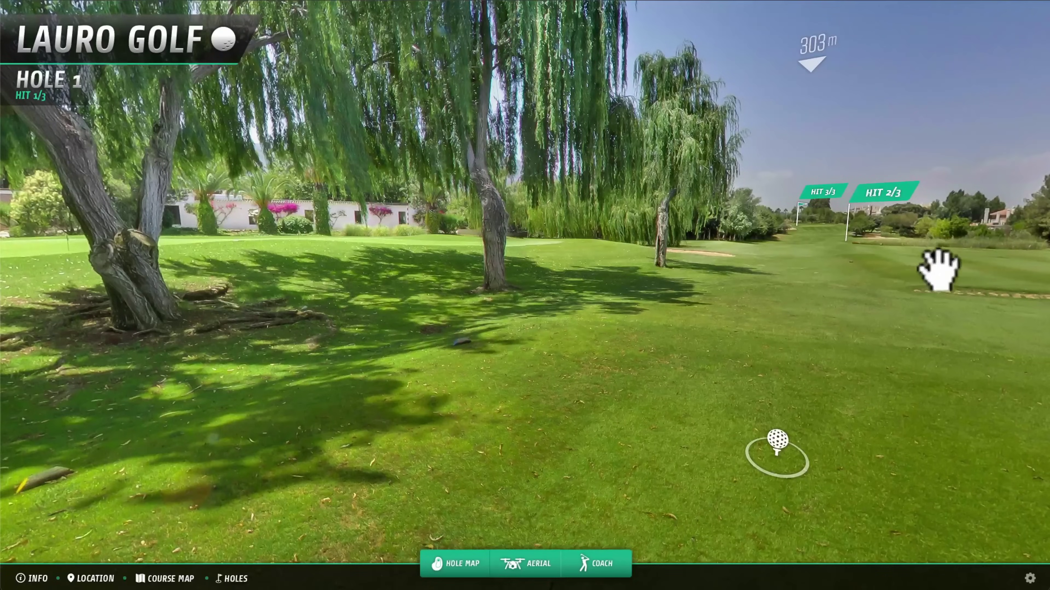
# Pan the Lauro Golf demo panorama toward the flags and jump to the second-shot position
pyautogui.moveTo(939, 268); pyautogui.dragTo(621, 305)
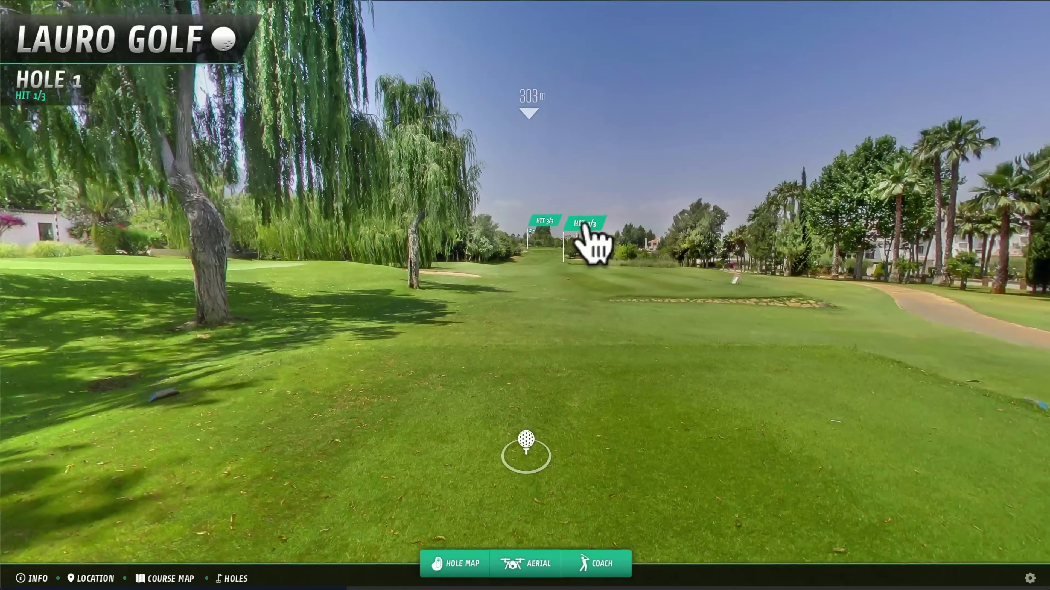
pyautogui.click(585, 224)
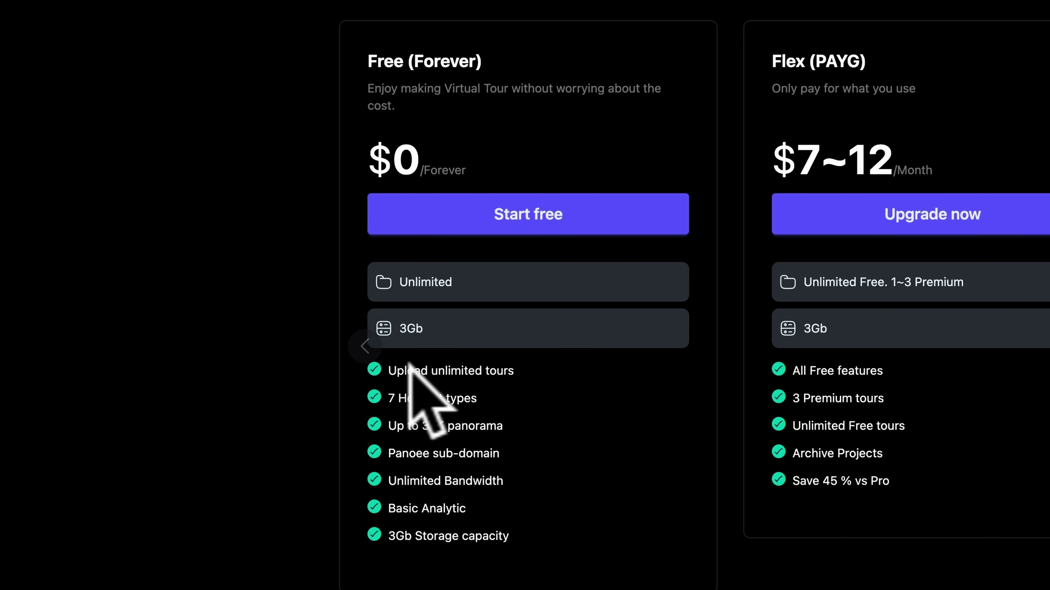
# Look over the Free and Flex plans on the Pricing page
pyautogui.moveTo(421, 327)
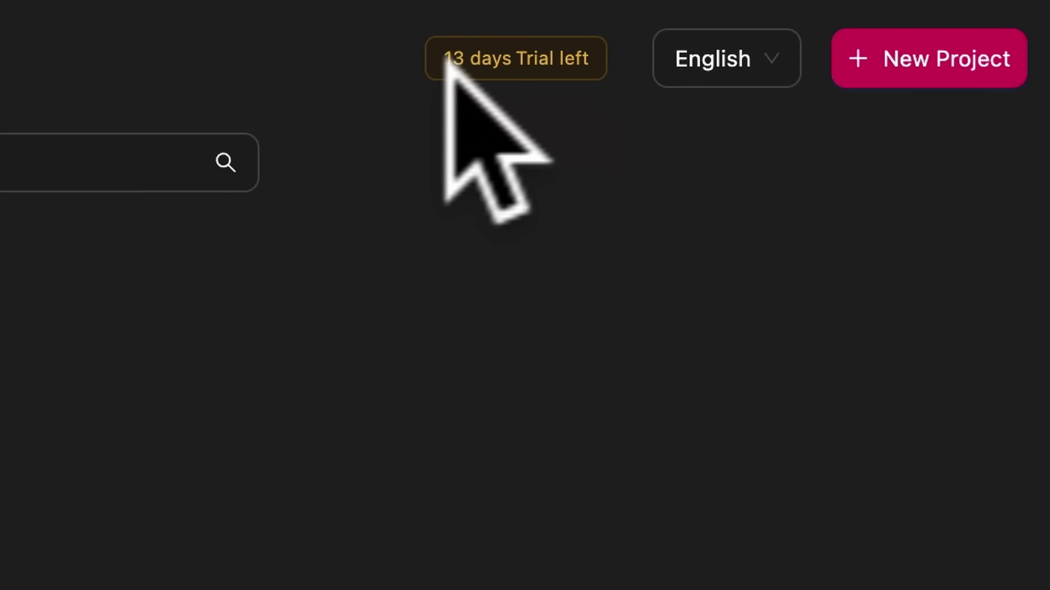
# Create the 'Home office' project with a short HQ tour description in the Others category
pyautogui.click(515, 62)
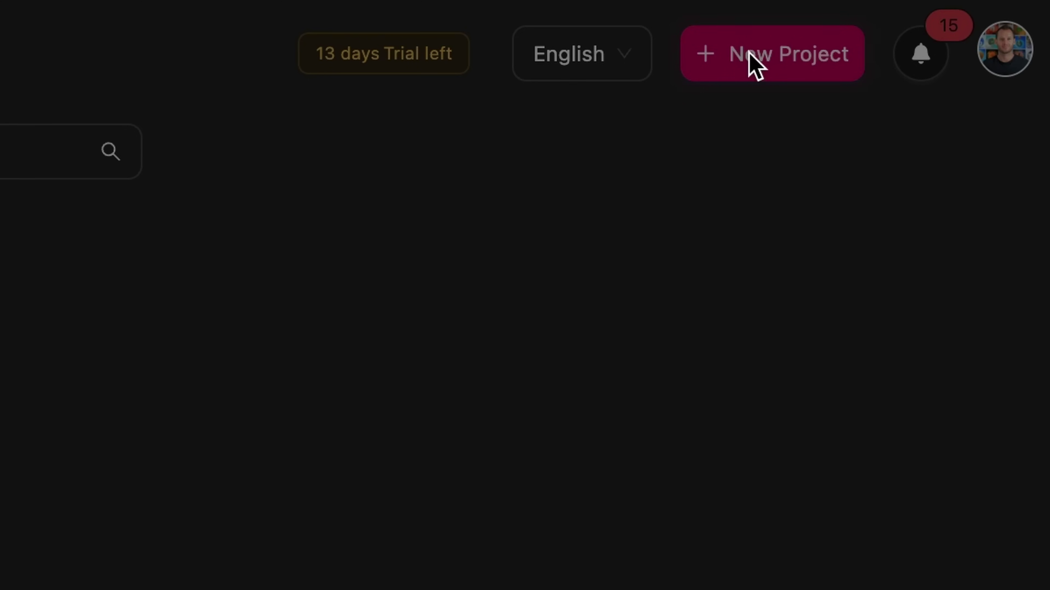
pyautogui.click(744, 62)
pyautogui.write('Home offic')
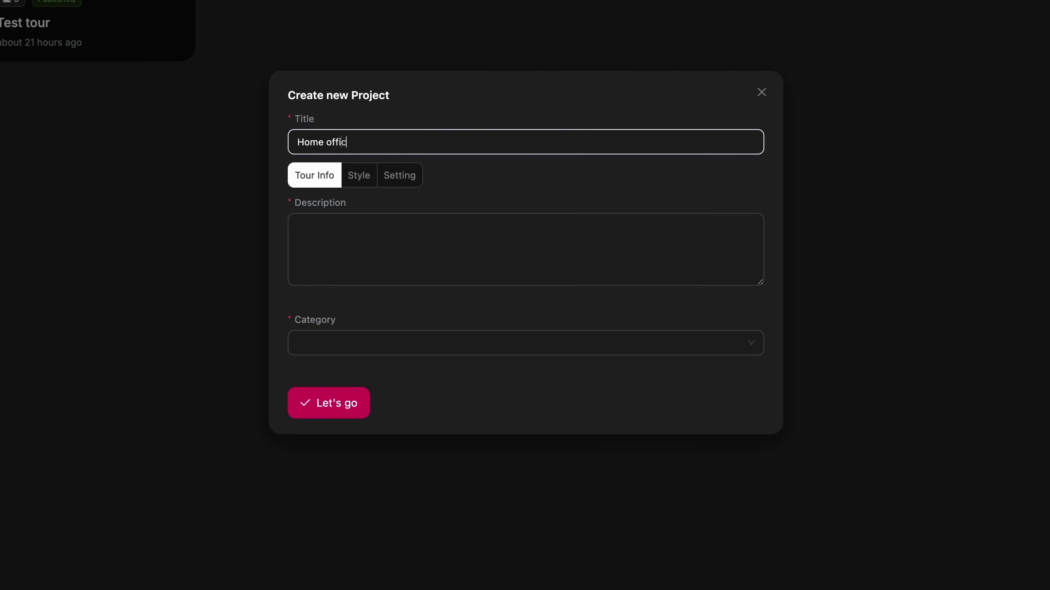
pyautogui.write('e')
pyautogui.click(359, 235)
pyautogui.write('A tour')
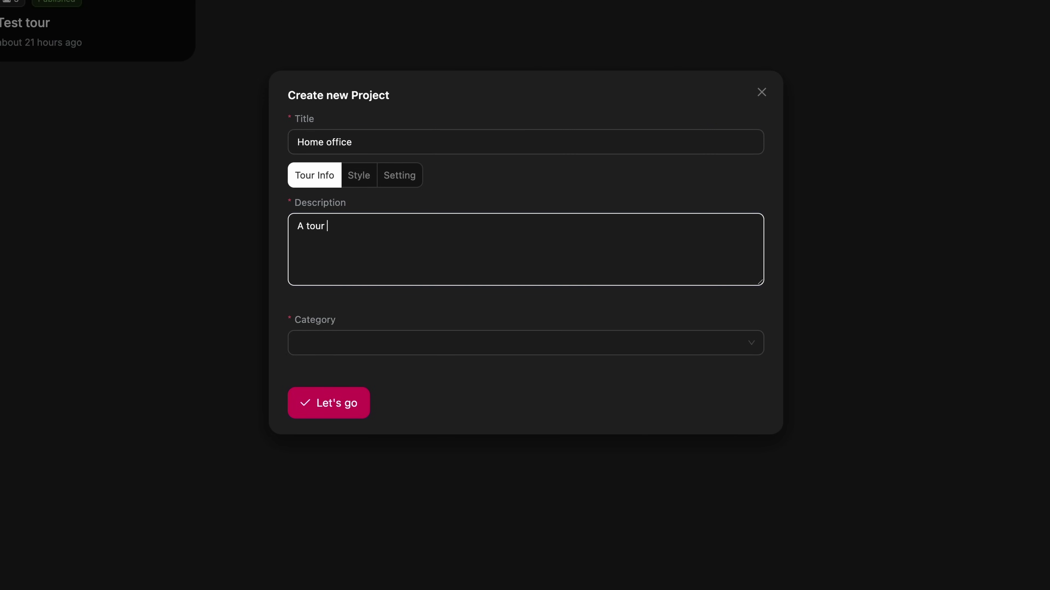
pyautogui.write("of Mr. Ben's HQ")
pyautogui.click(344, 340)
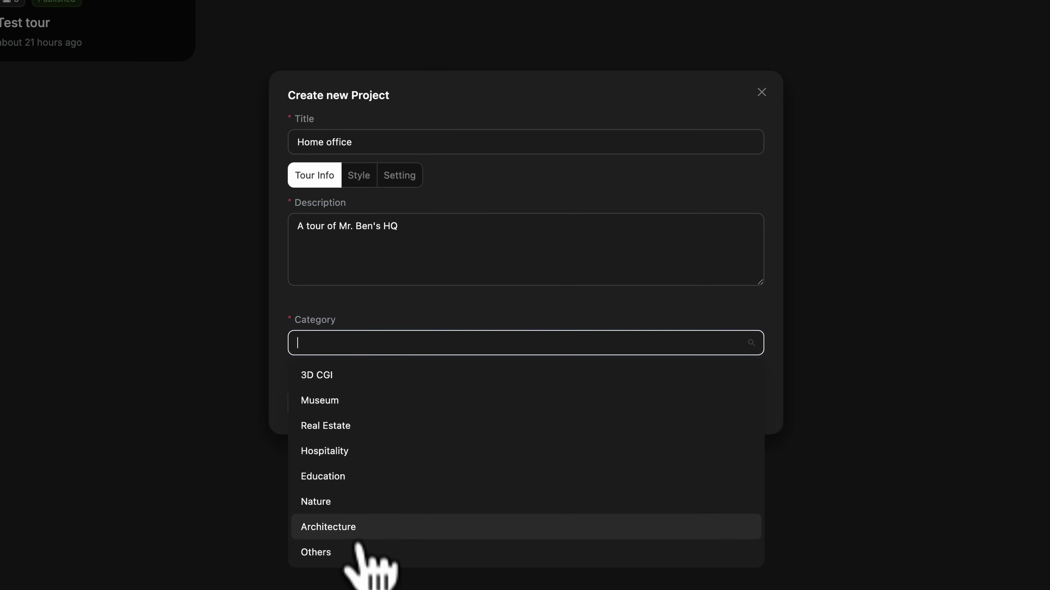
pyautogui.click(346, 556)
pyautogui.click(325, 407)
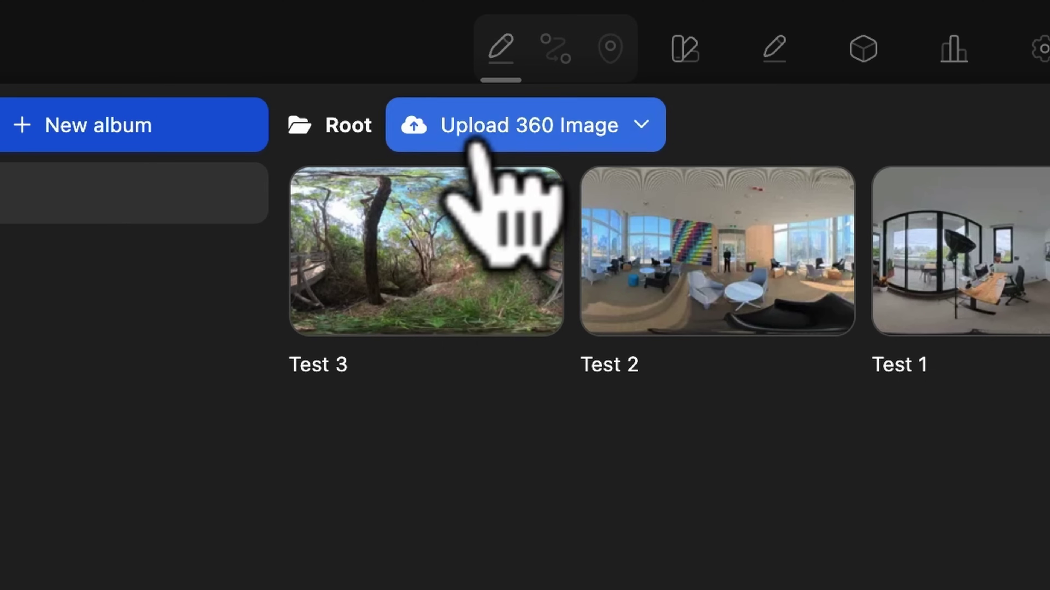
# Upload both home office 360° JPGs and submit them as the tour's two scenes
pyautogui.click(388, 57)
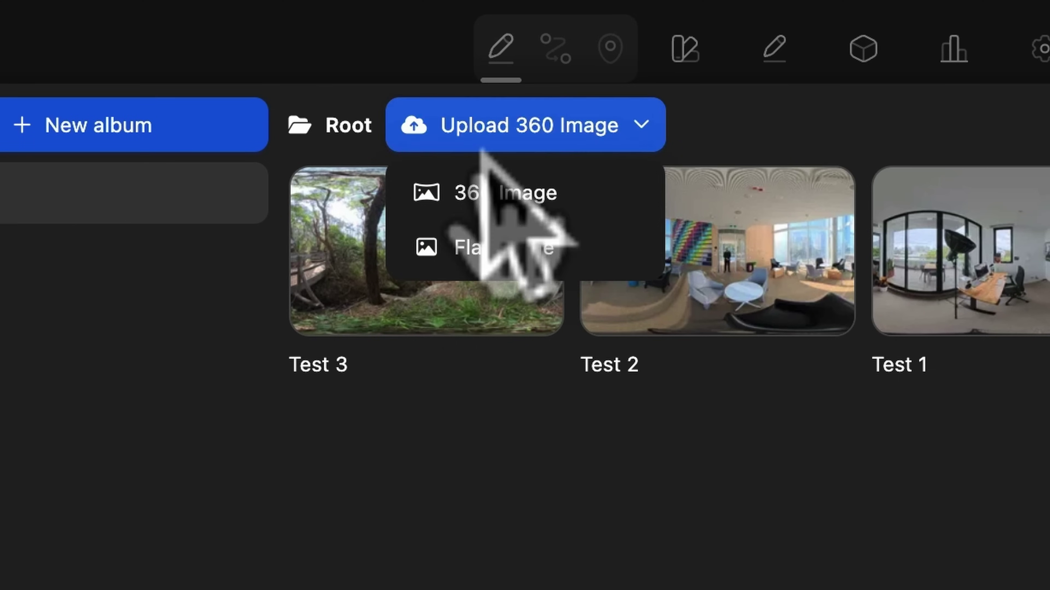
pyautogui.click(469, 193)
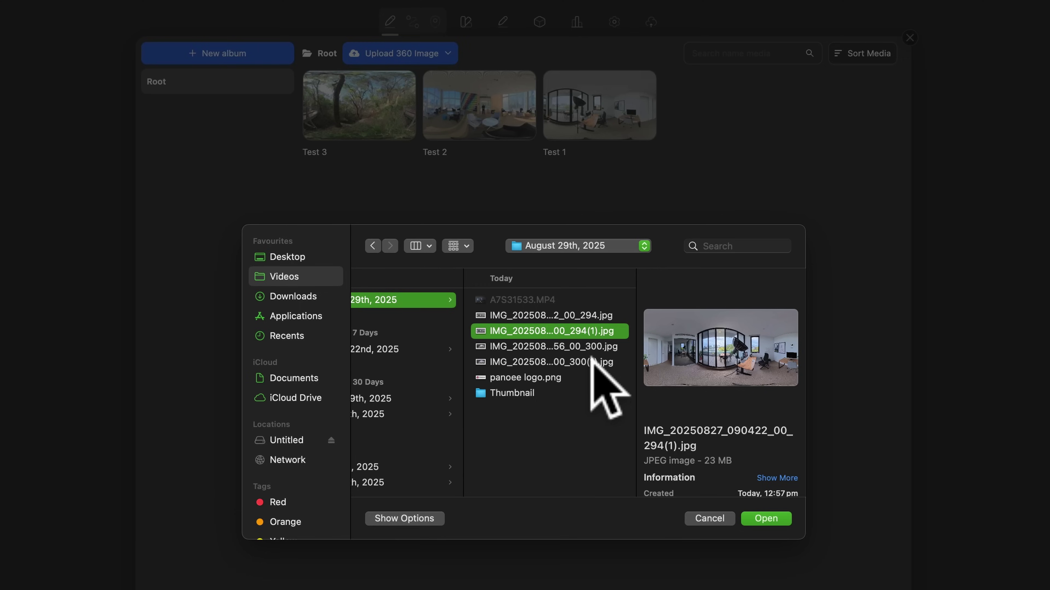
pyautogui.keyDown('super'); pyautogui.click(603, 364); pyautogui.keyUp('super')
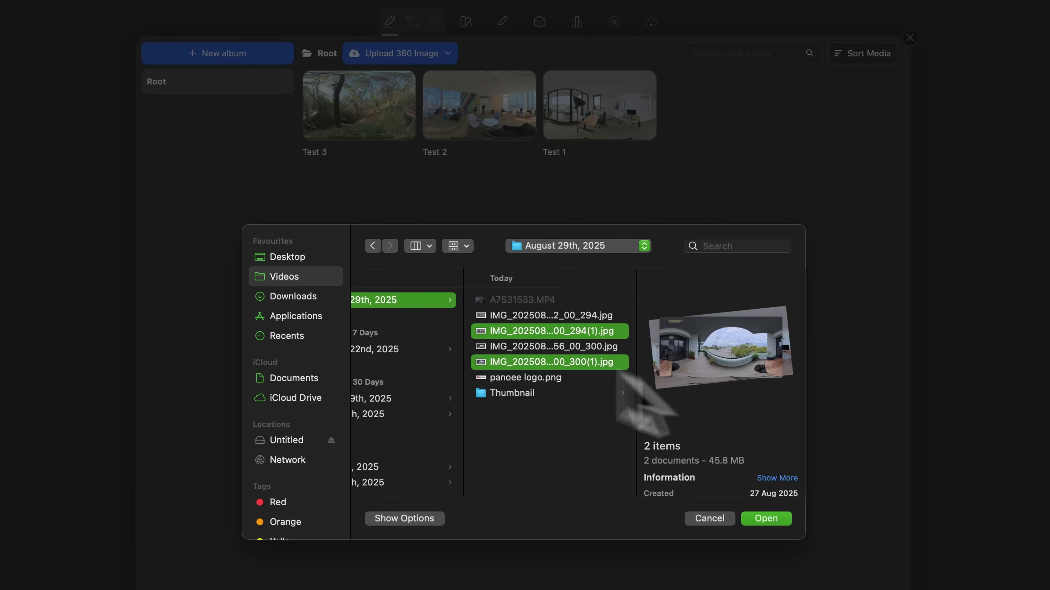
pyautogui.click(769, 518)
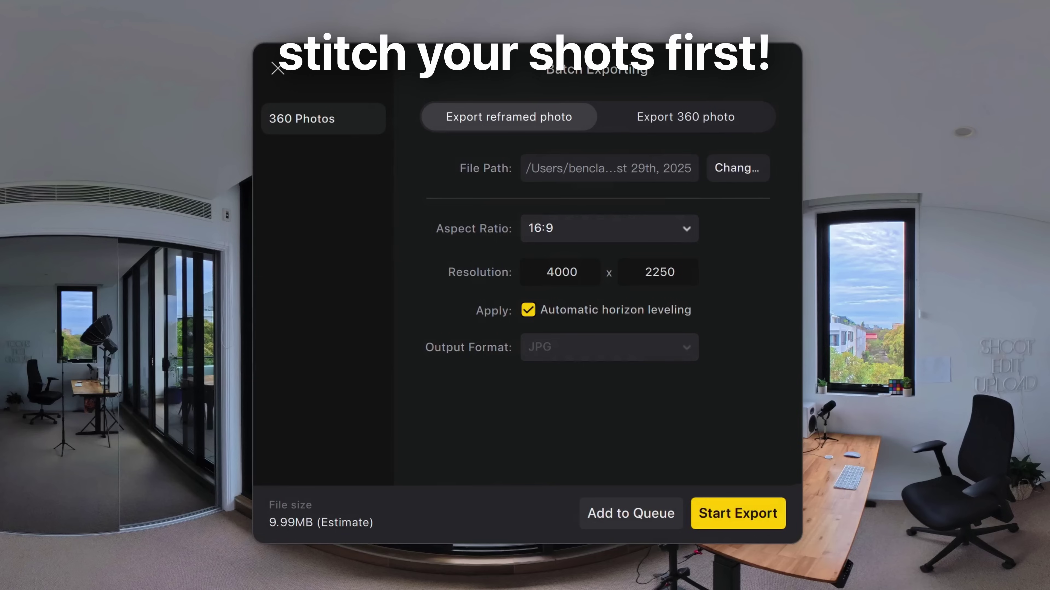
pyautogui.click(684, 124)
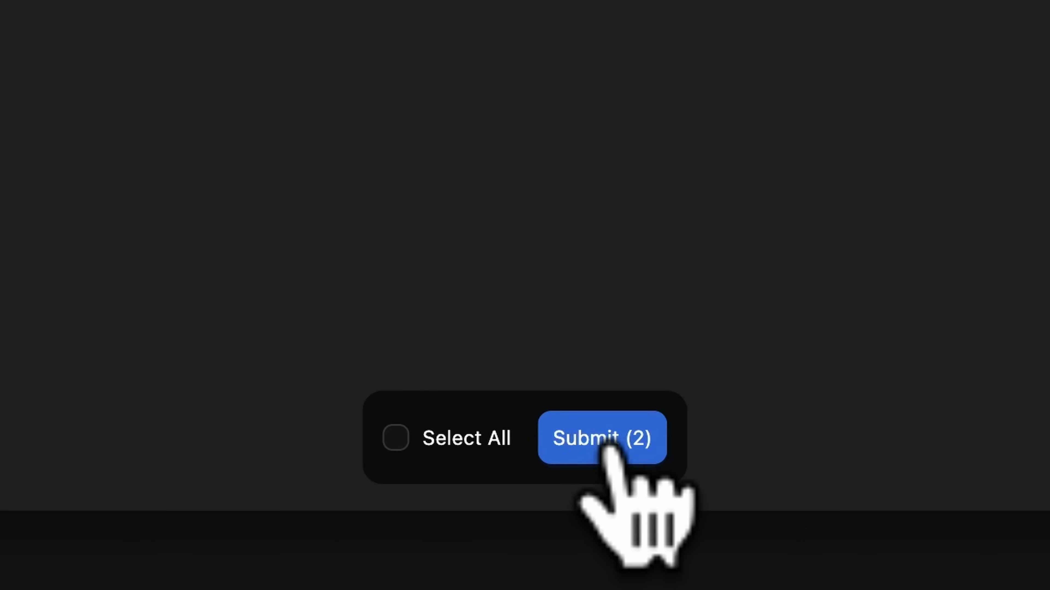
pyautogui.click(591, 542)
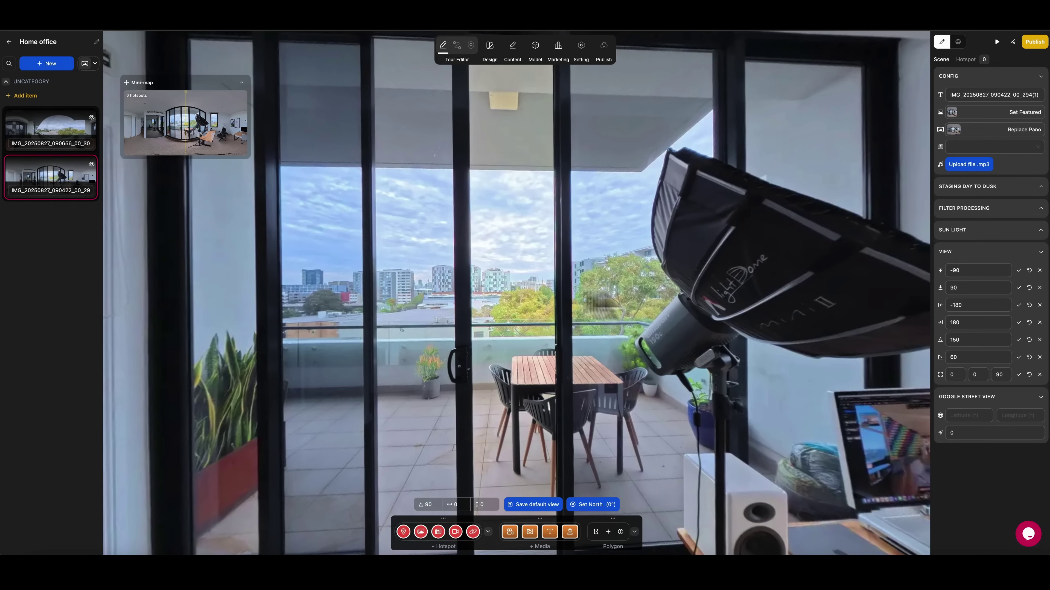
# Frame the office panorama on the balcony doors and save it as the default view (110, -3, 1)
pyautogui.moveTo(653, 302)
pyautogui.mouseDown()
pyautogui.moveTo(637, 288)
pyautogui.moveTo(478, 300)
pyautogui.moveTo(273, 295)
pyautogui.mouseUp()
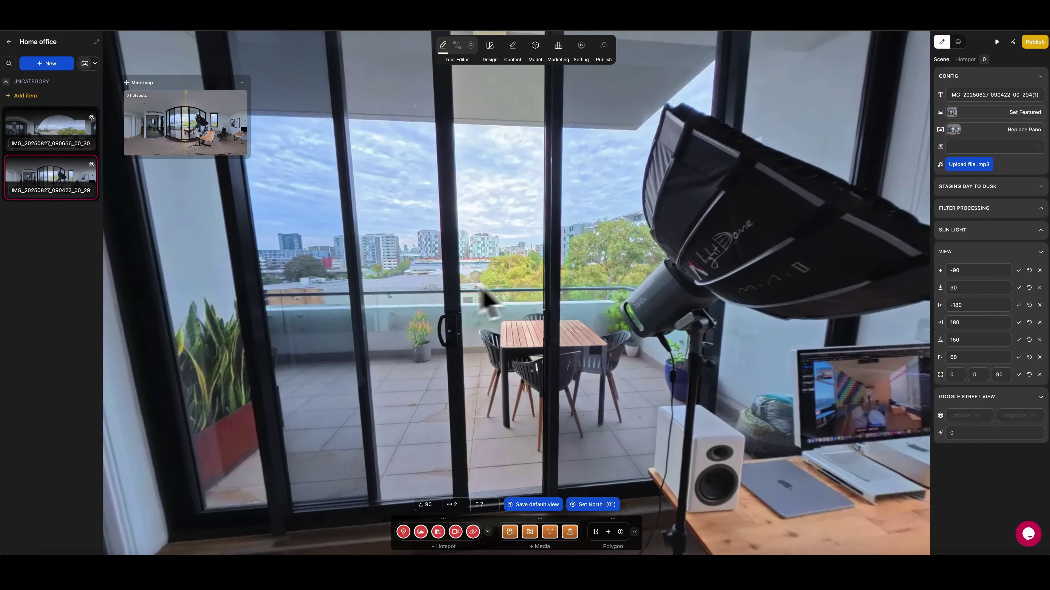
pyautogui.scroll(-5, 521, 291)
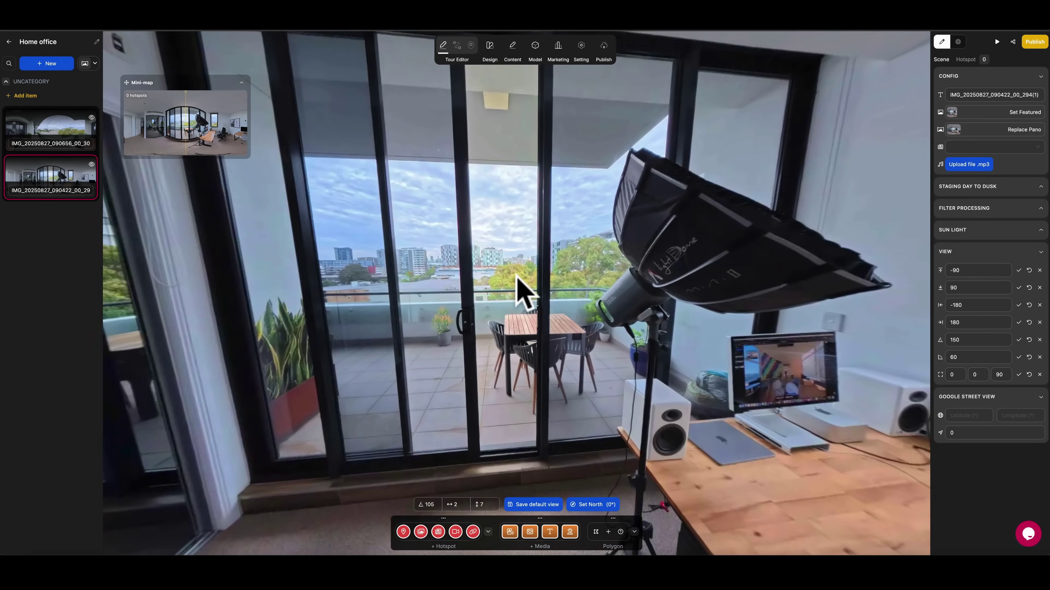
pyautogui.scroll(4, 522, 291)
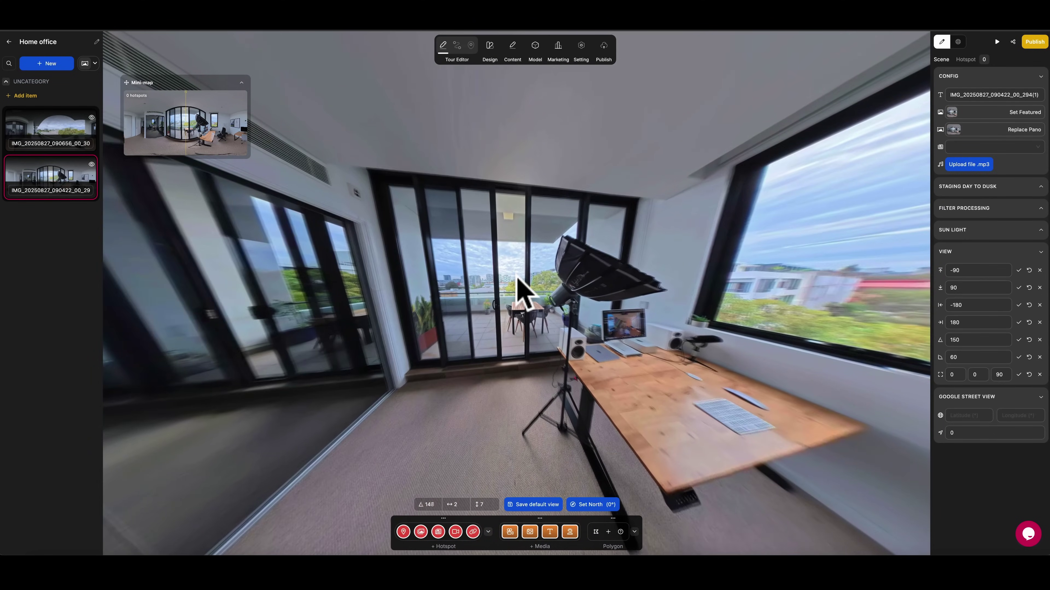
pyautogui.scroll(10, 516, 276)
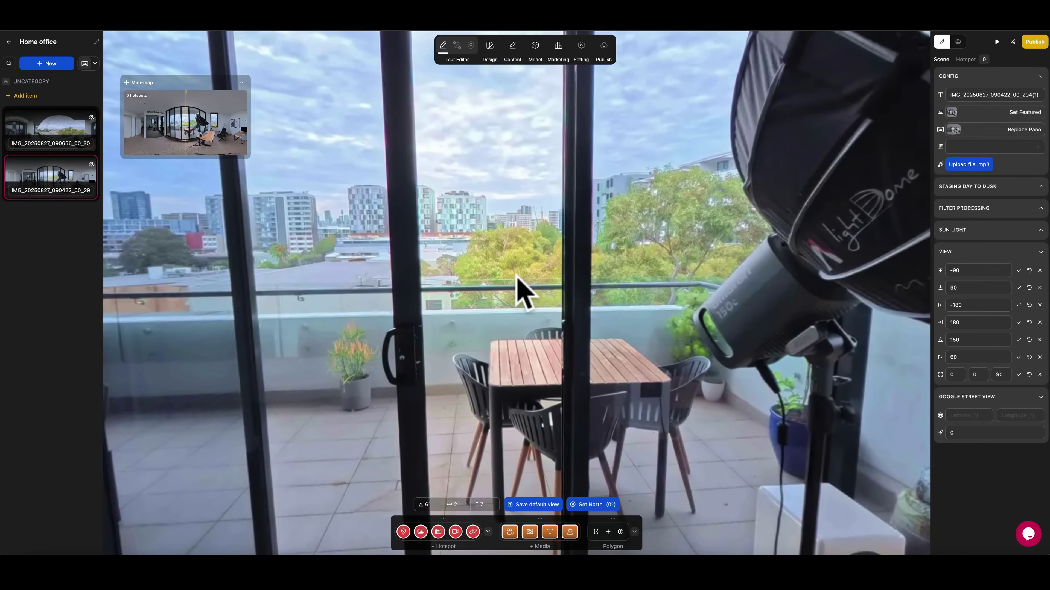
pyautogui.scroll(-8, 516, 274)
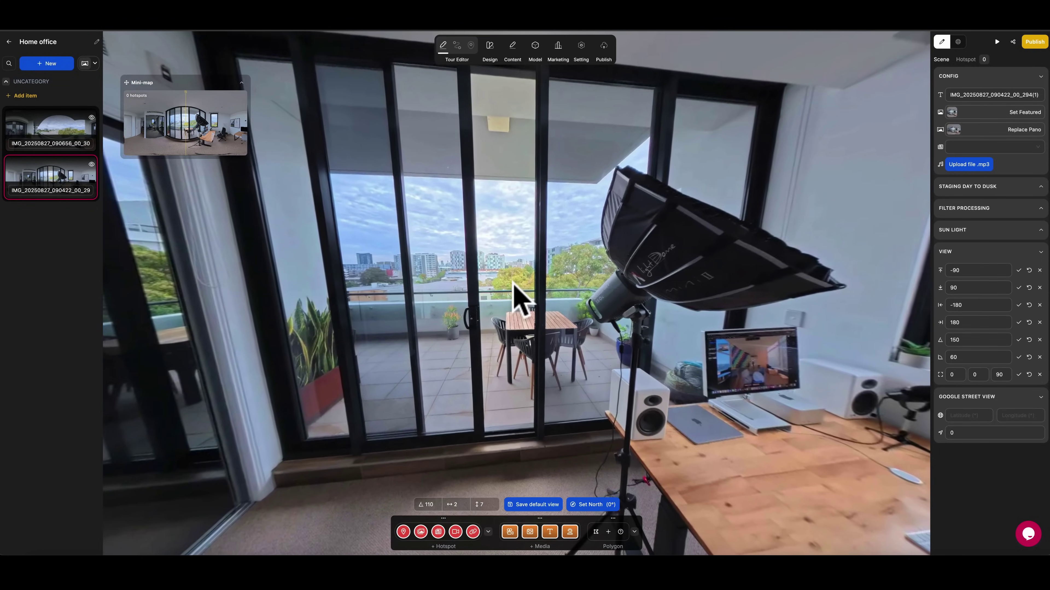
pyautogui.moveTo(511, 298); pyautogui.dragTo(532, 305)
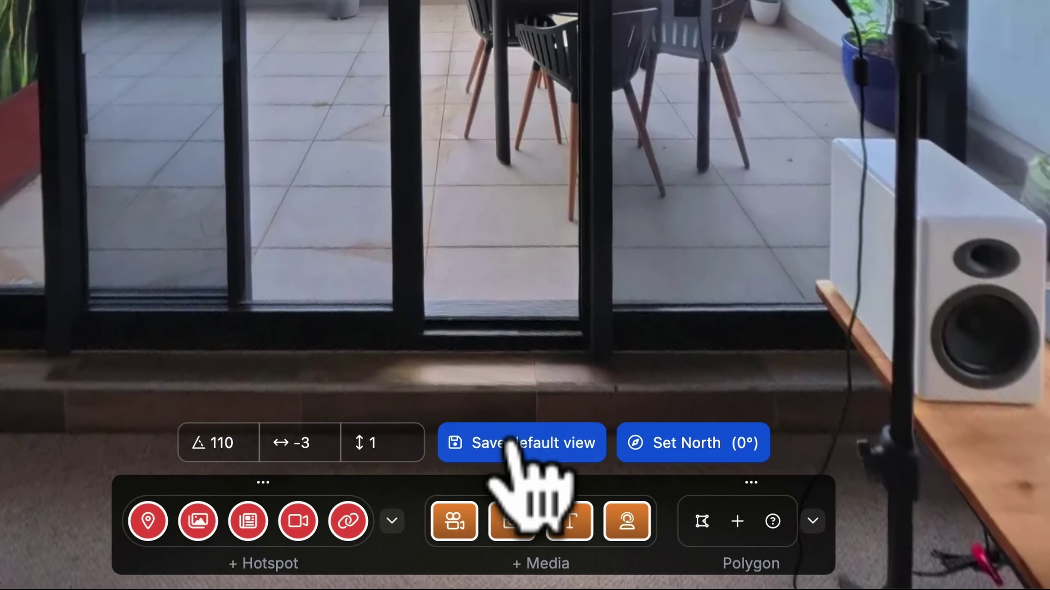
pyautogui.click(554, 454)
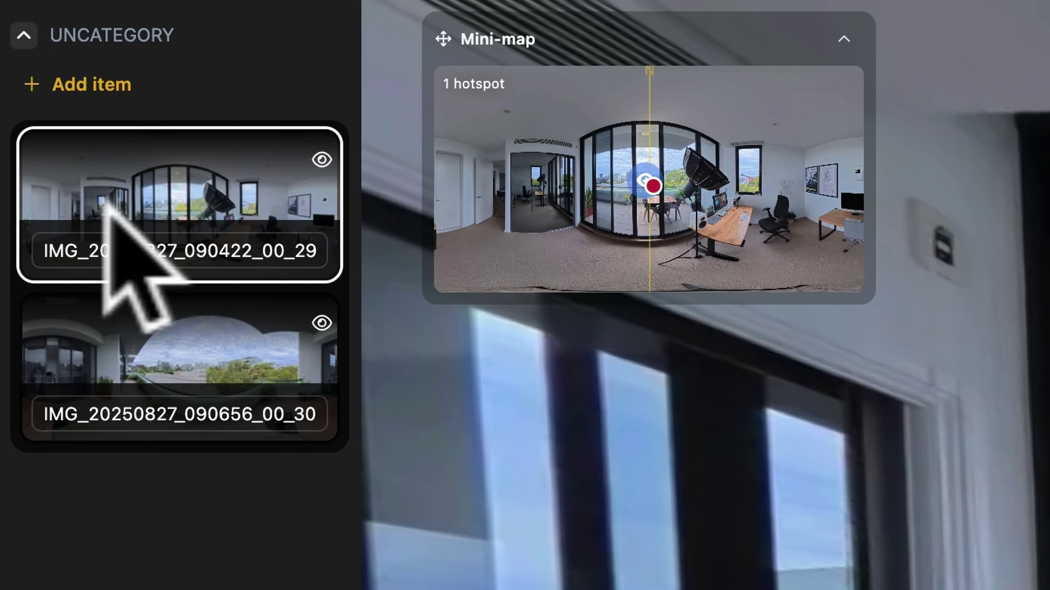
# Rename the scene to 'Balcony' and bring the Office scene into the viewer
pyautogui.doubleClick(94, 261)
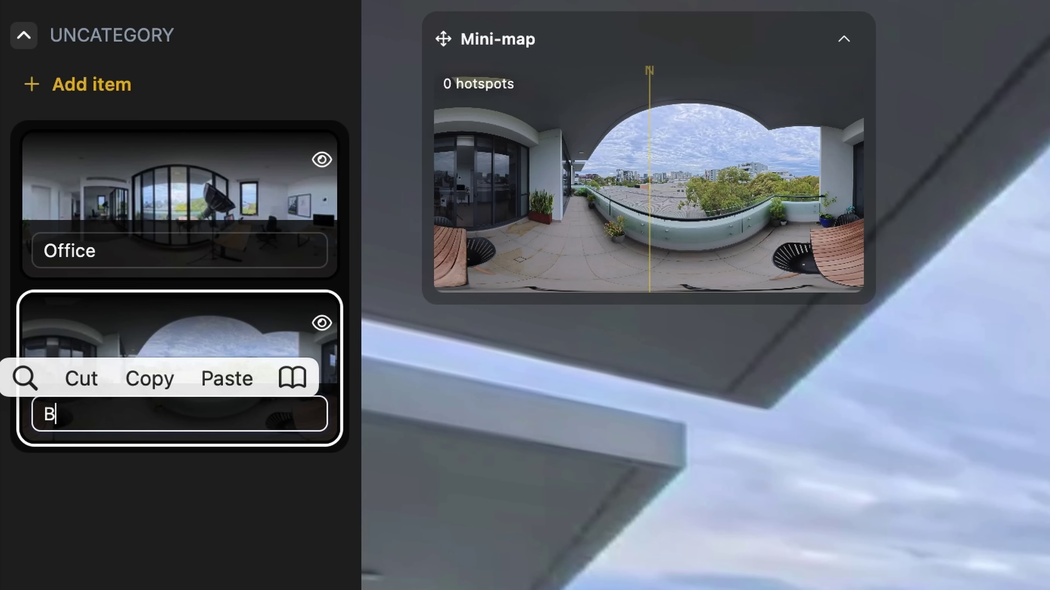
pyautogui.click(180, 414)
pyautogui.write('Balcon')
pyautogui.click(42, 134)
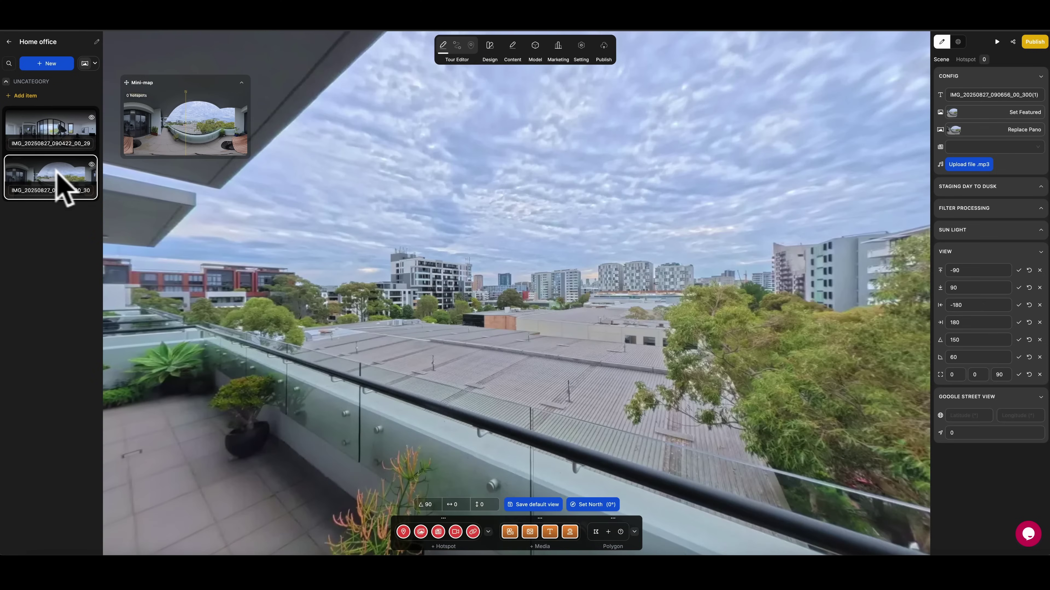
pyautogui.moveTo(747, 298); pyautogui.dragTo(414, 304)
pyautogui.moveTo(588, 290); pyautogui.dragTo(359, 286)
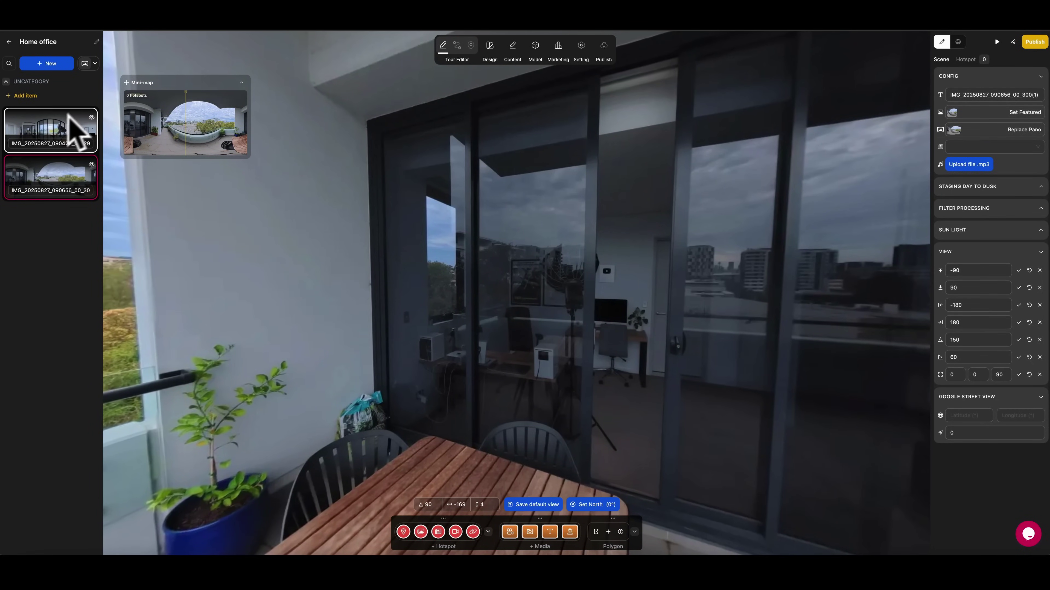
pyautogui.moveTo(53, 141)
pyautogui.mouseDown()
pyautogui.moveTo(339, 194)
pyautogui.moveTo(628, 301)
pyautogui.mouseUp()
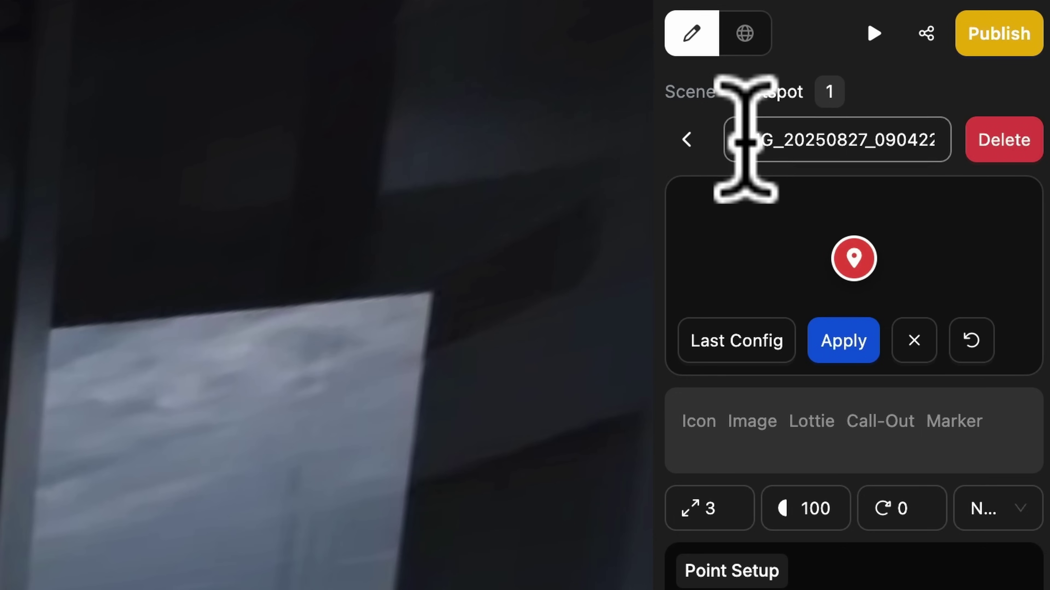
pyautogui.moveTo(958, 74); pyautogui.dragTo(1018, 74)
pyautogui.write('Office')
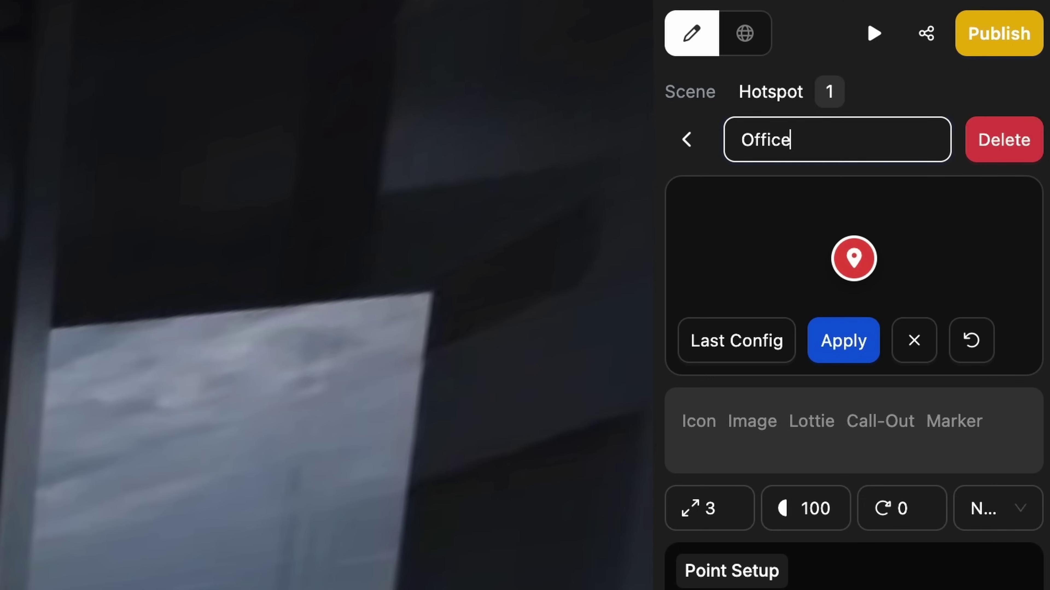
pyautogui.click(933, 89)
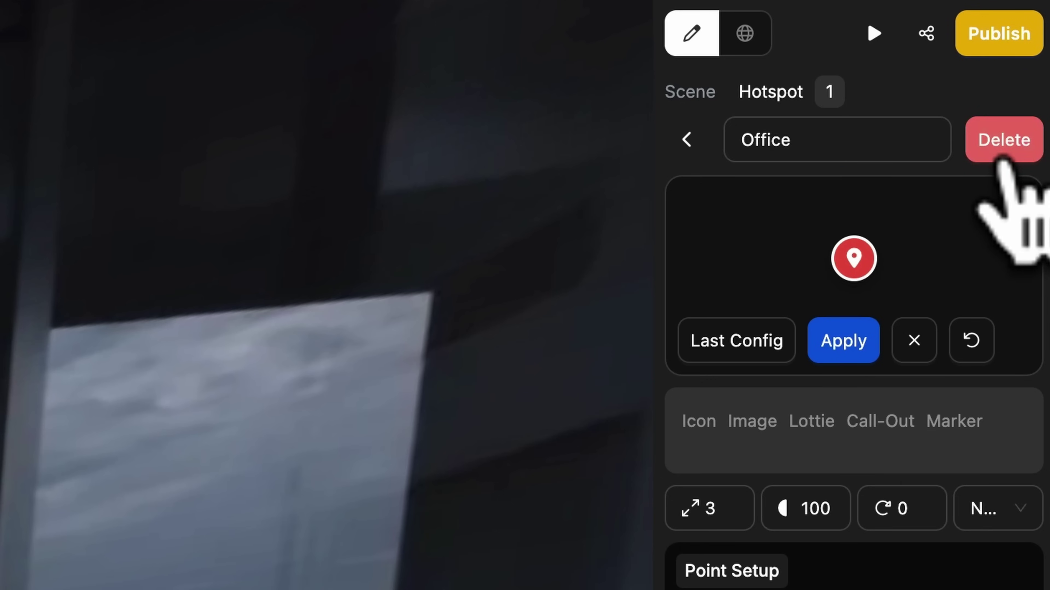
pyautogui.click(998, 136)
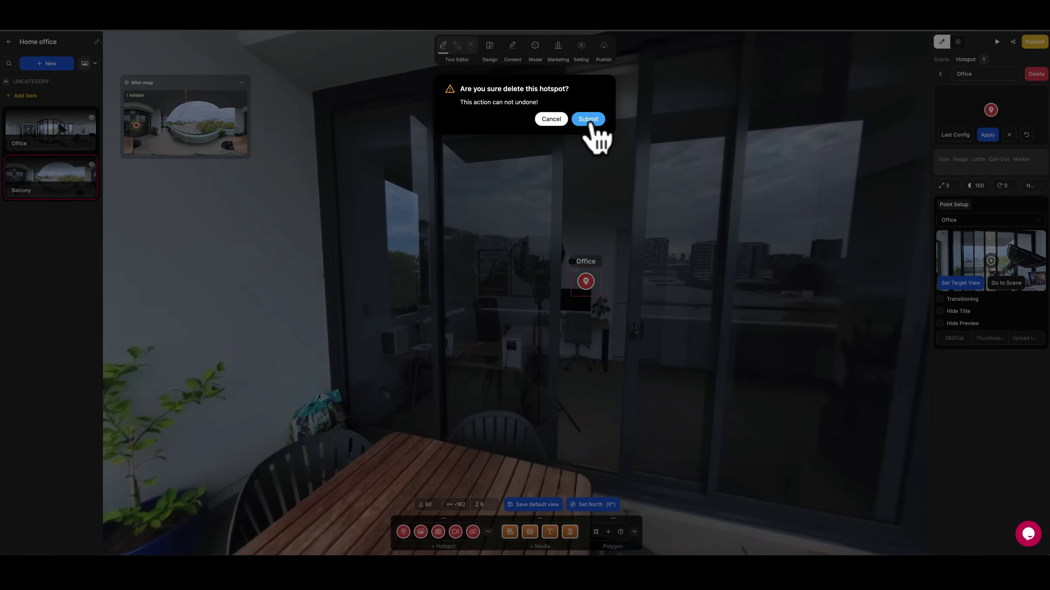
# Remove the old Office hotspot and browse the Image, Lottie and Call-Out hotspot styles
pyautogui.click(592, 120)
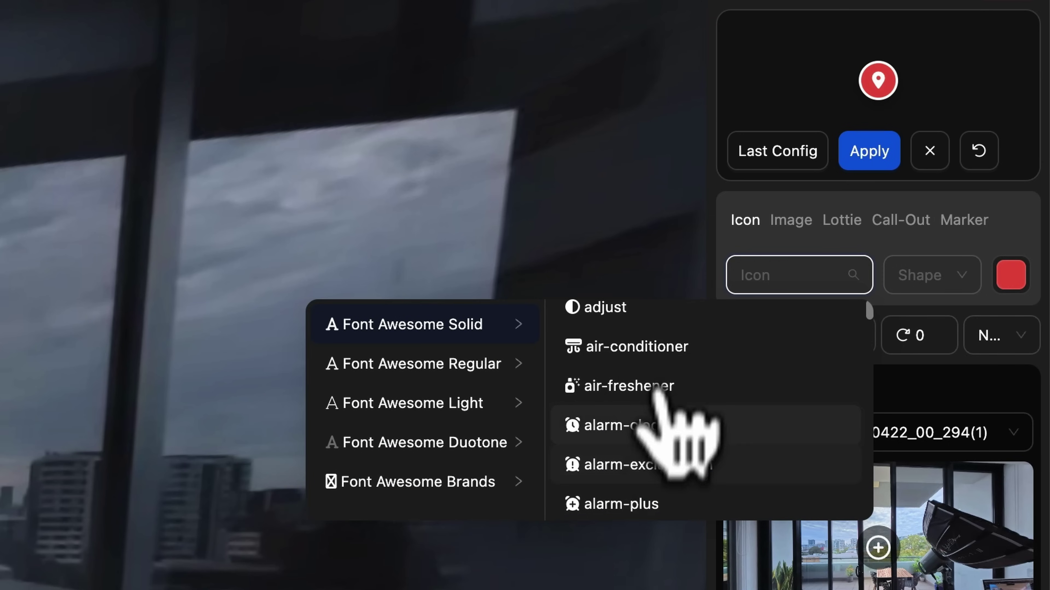
pyautogui.click(788, 220)
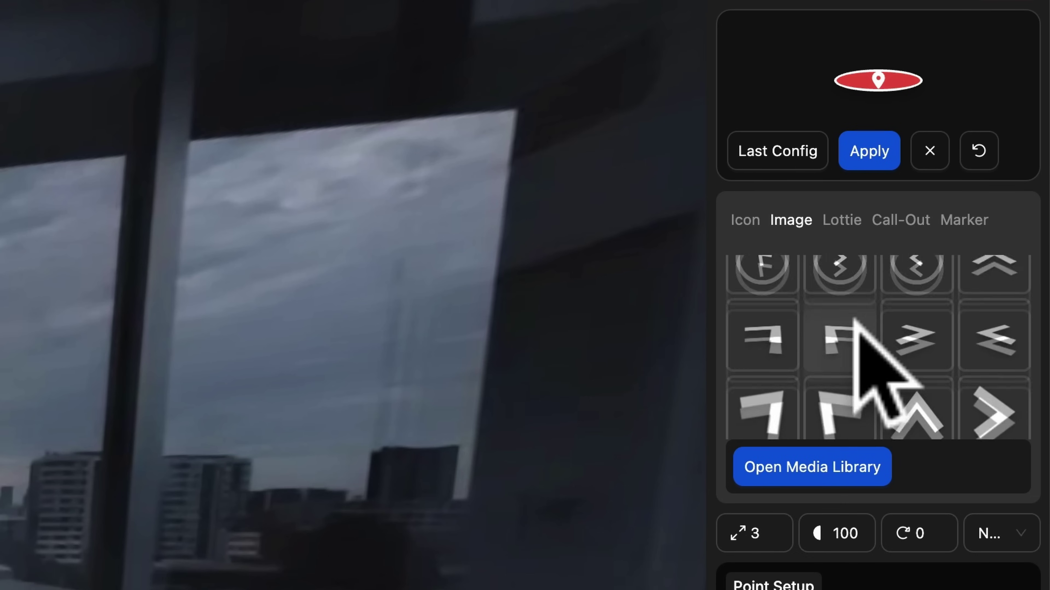
pyautogui.click(836, 224)
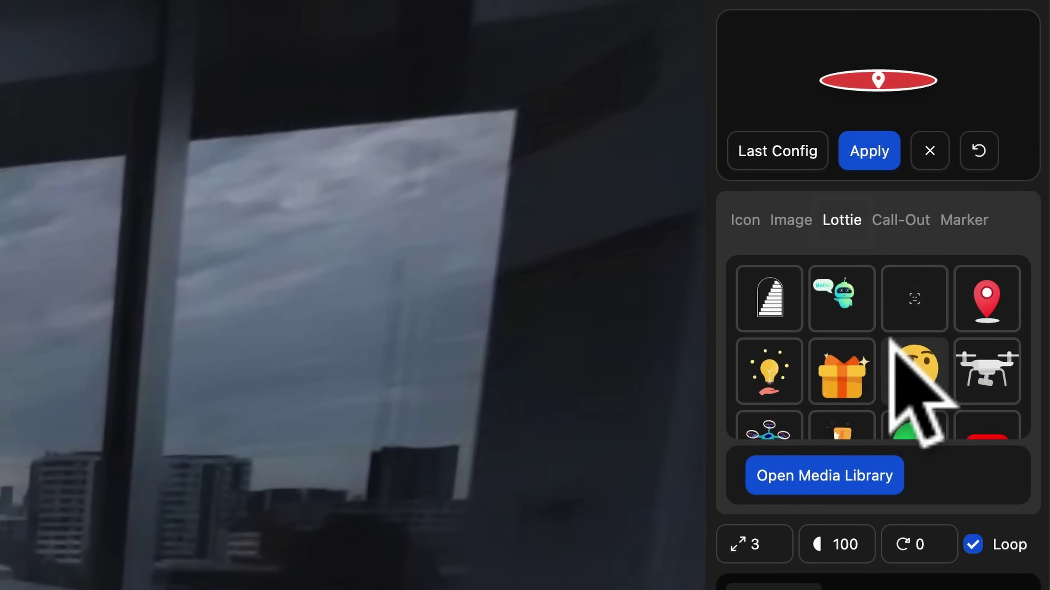
pyautogui.scroll(-5, 890, 350)
pyautogui.scroll(5, 889, 340)
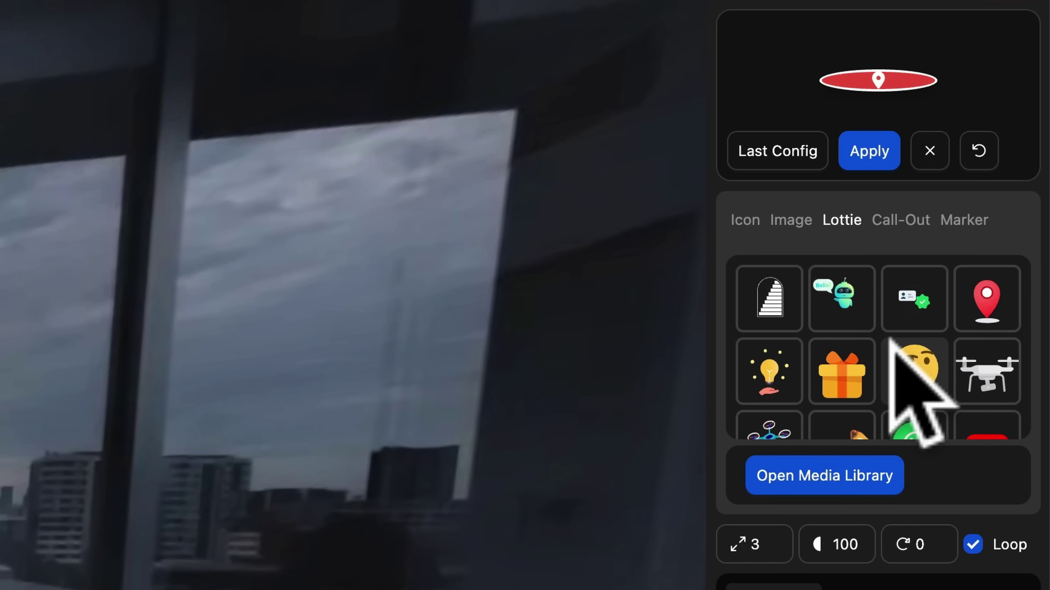
pyautogui.click(899, 221)
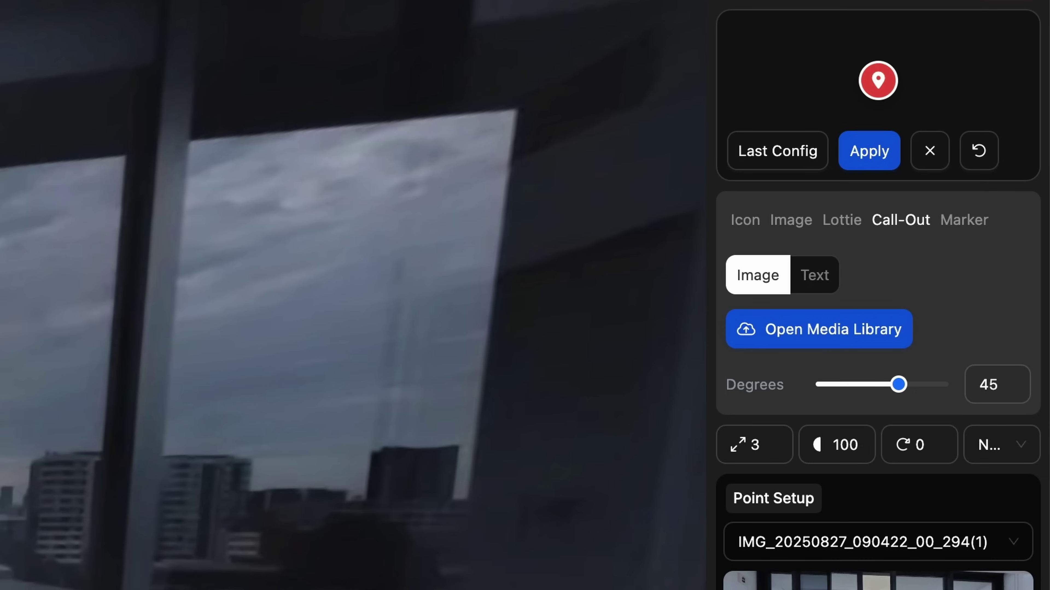
# Apply the pin Marker style to the Office hotspot and set its size to 4
pyautogui.click(962, 221)
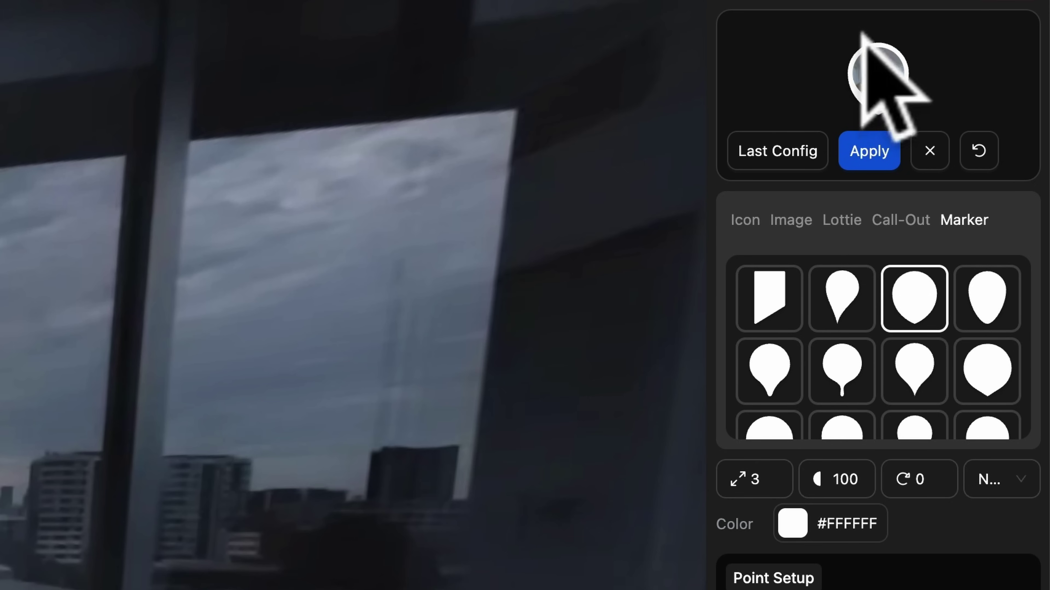
pyautogui.click(868, 159)
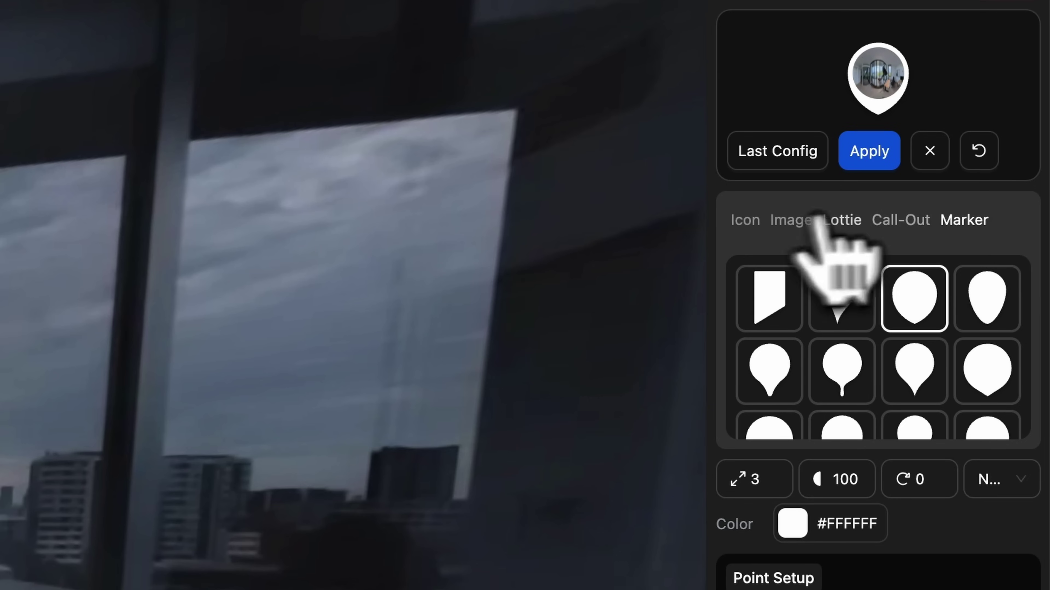
pyautogui.doubleClick(765, 479)
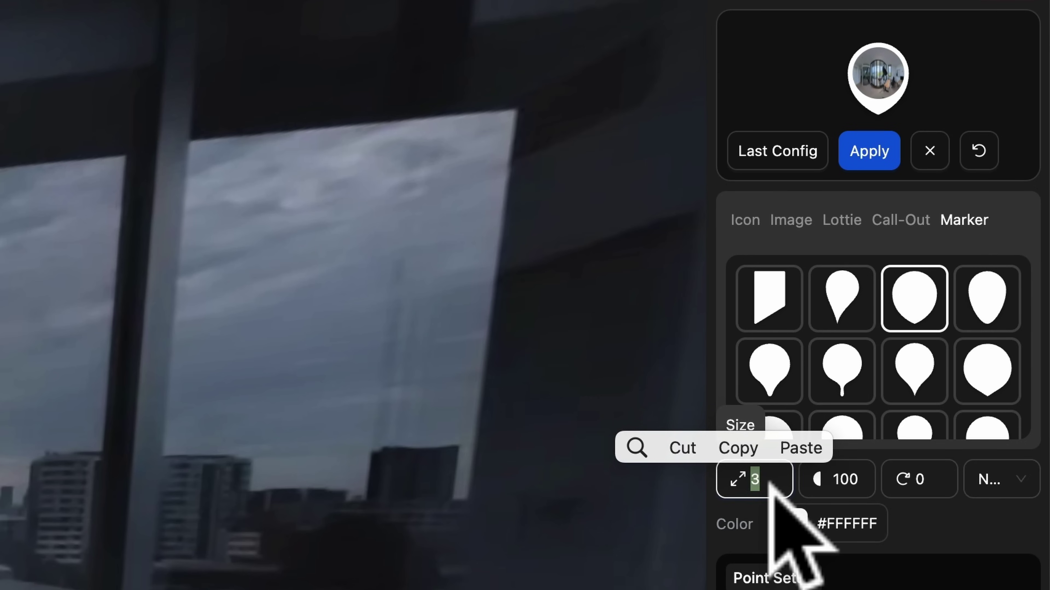
pyautogui.write('4')
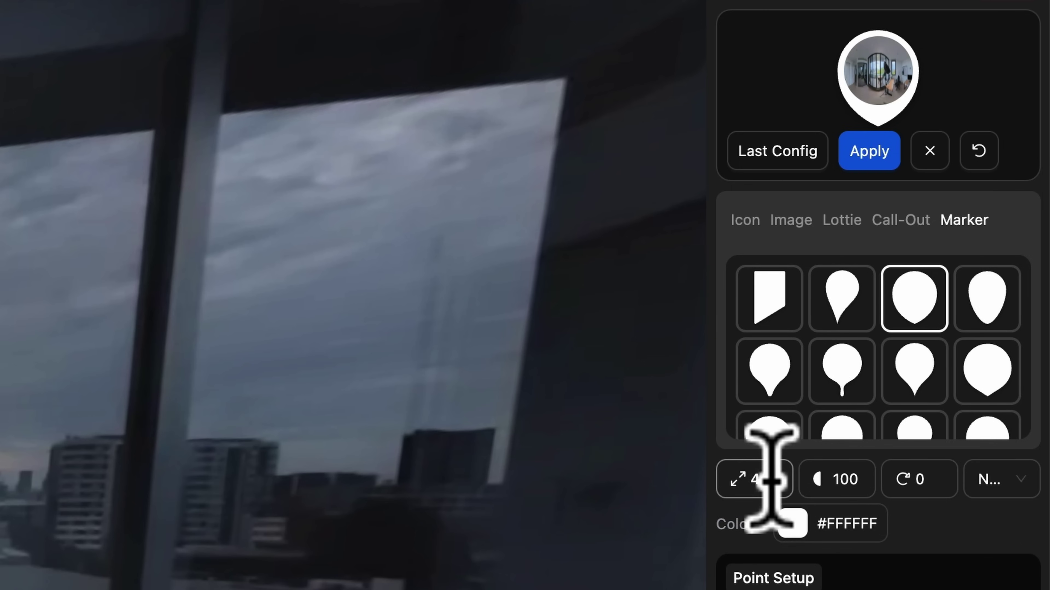
# Re-enter the hotspot size, apply the marker, and turn the view toward the hotspot
pyautogui.doubleClick(745, 480)
pyautogui.write('6')
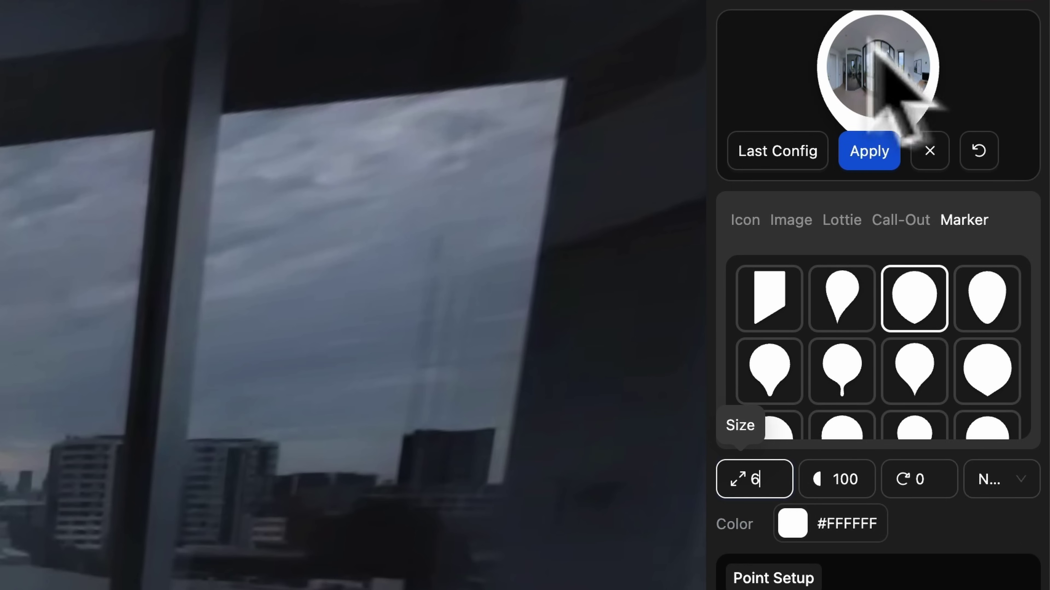
pyautogui.click(868, 155)
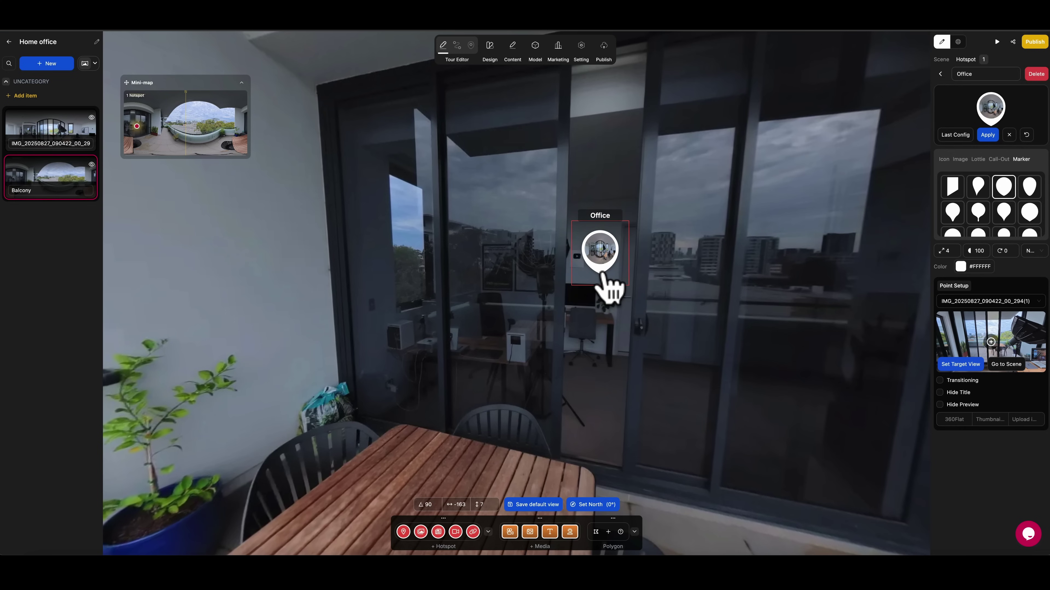
pyautogui.moveTo(383, 372)
pyautogui.mouseDown()
pyautogui.moveTo(671, 370)
pyautogui.moveTo(305, 368)
pyautogui.moveTo(537, 389)
pyautogui.moveTo(502, 299)
pyautogui.moveTo(462, 403)
pyautogui.moveTo(516, 399)
pyautogui.moveTo(368, 397)
pyautogui.mouseUp()
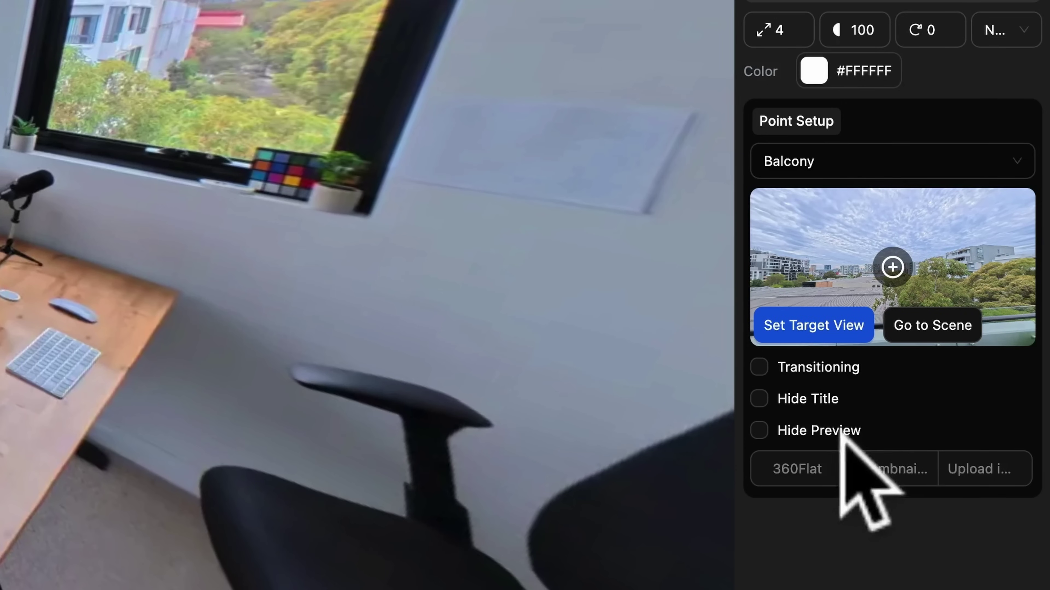
# Enable a zoom blend transition on the Balcony hotspot and try the Thumbnail and Upload previews
pyautogui.click(809, 370)
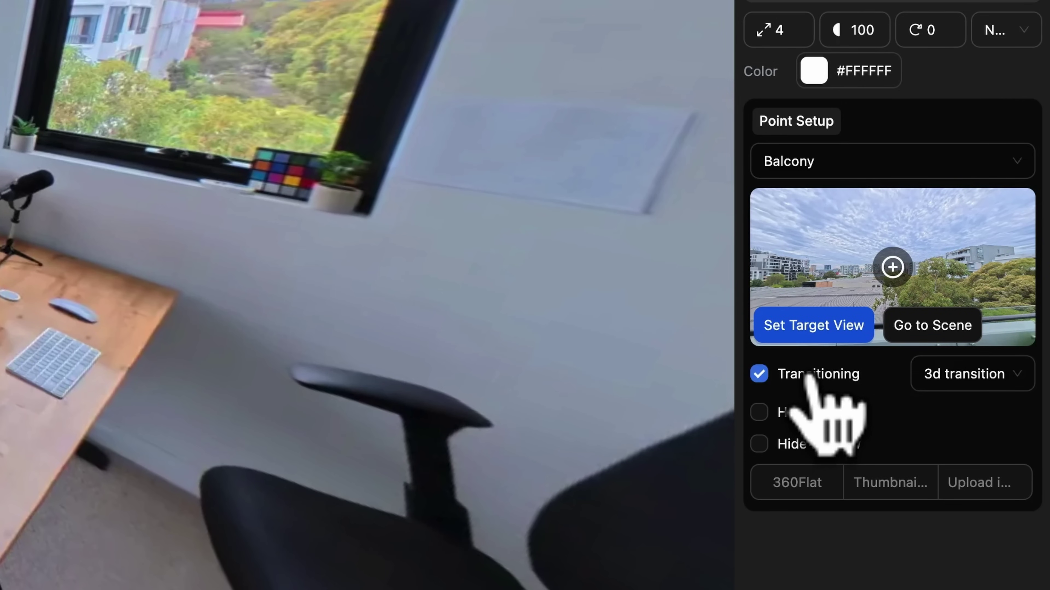
pyautogui.click(948, 383)
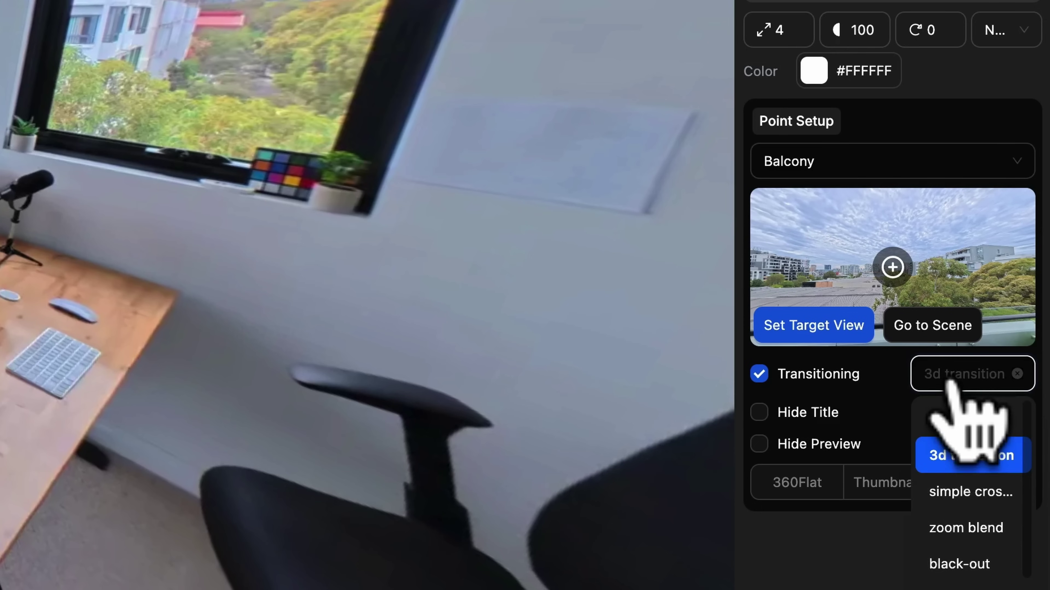
pyautogui.scroll(-3, 946, 536)
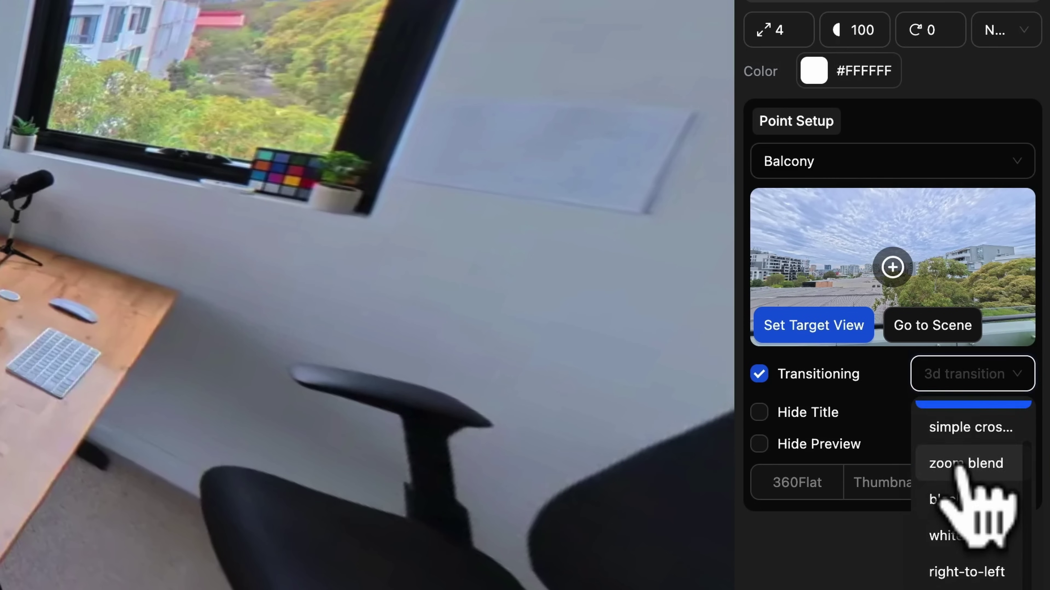
pyautogui.click(960, 466)
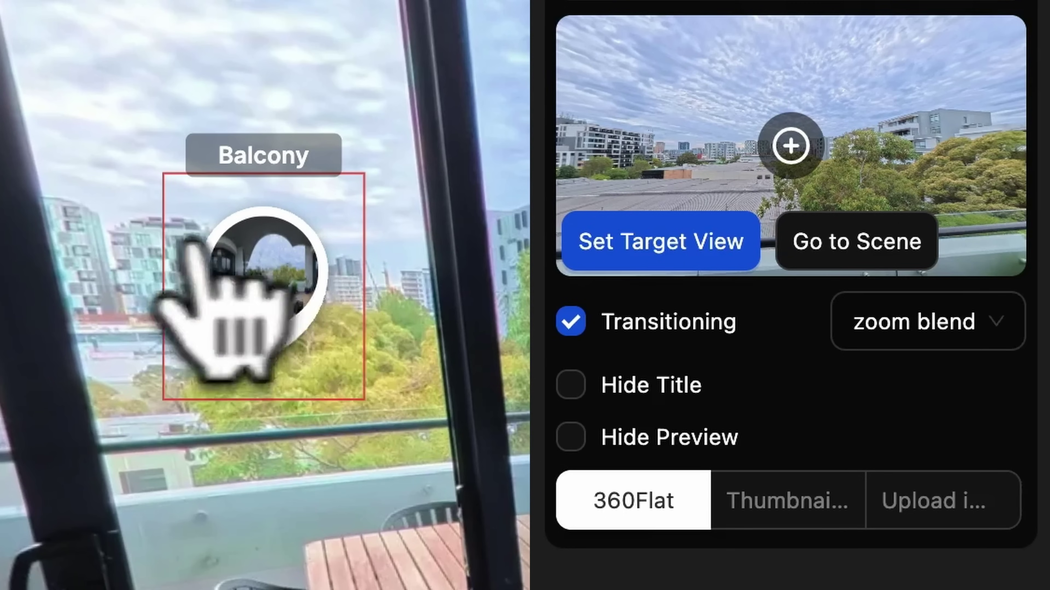
pyautogui.click(808, 509)
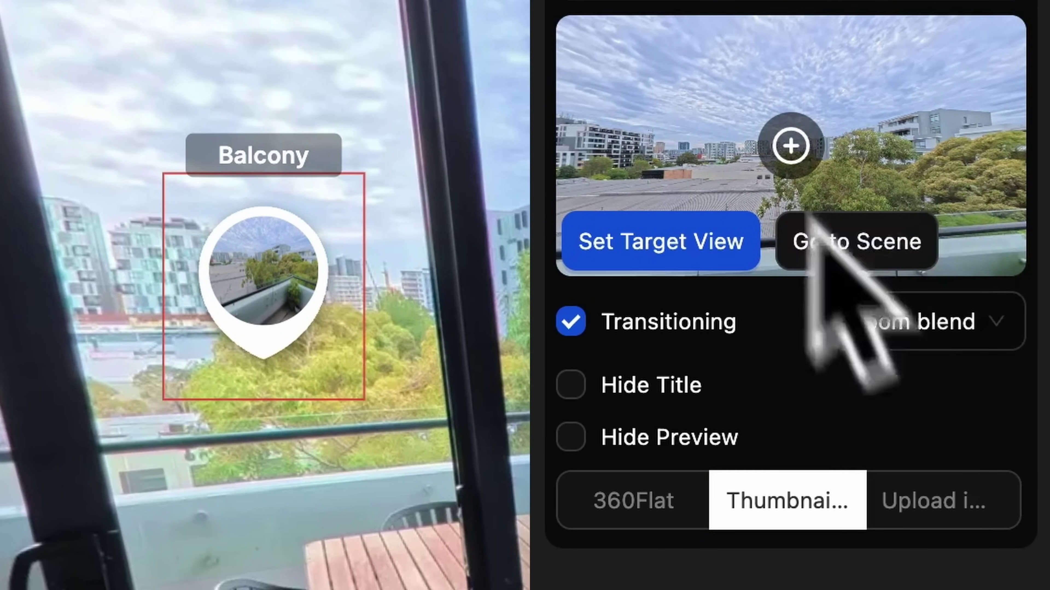
pyautogui.click(921, 502)
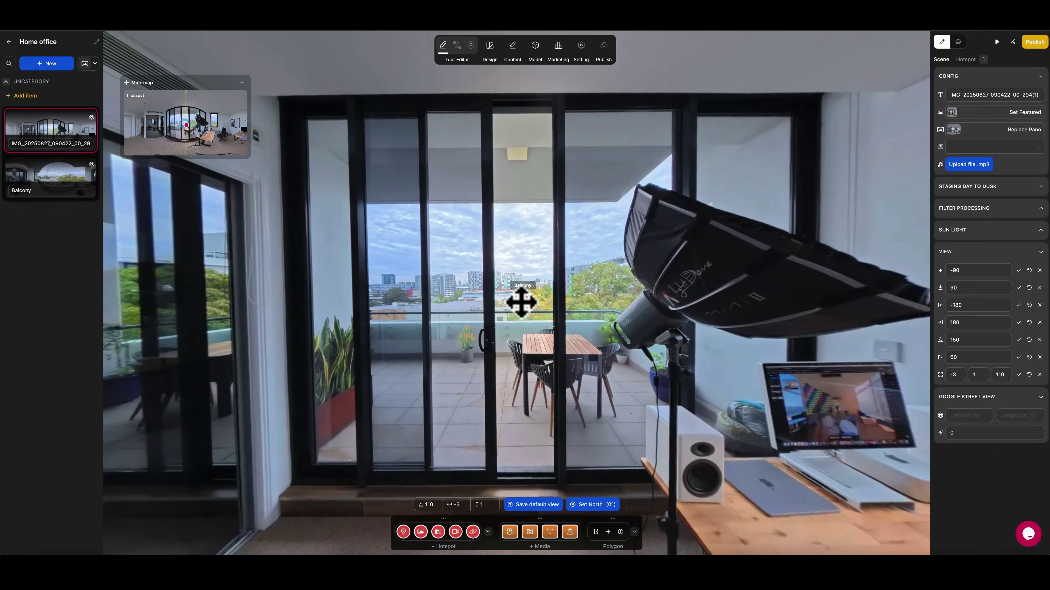
# Select the Balcony hotspot over the glass doors to edit its settings
pyautogui.click(524, 301)
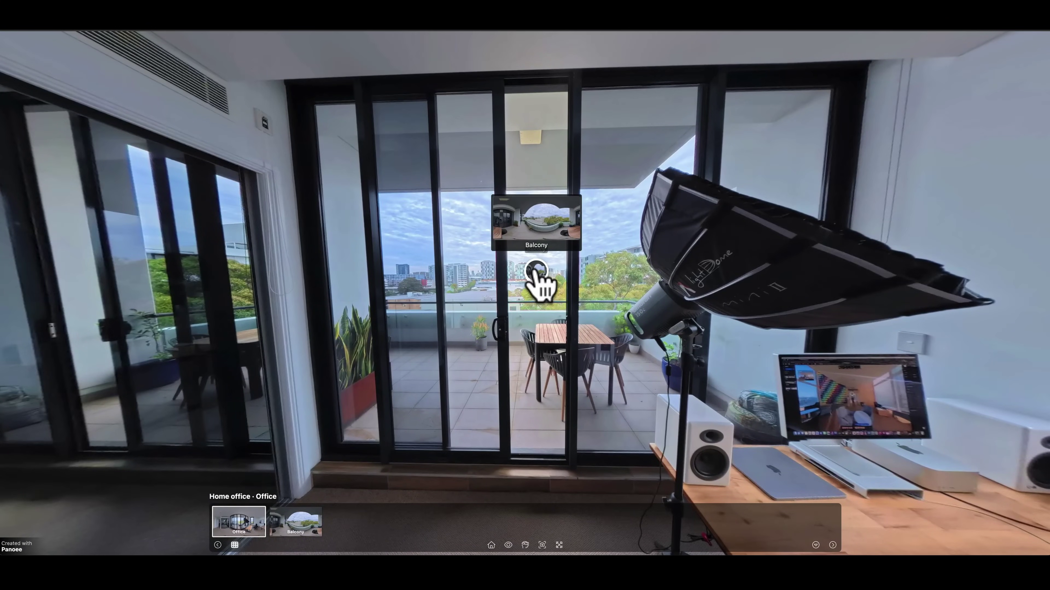
pyautogui.click(536, 270)
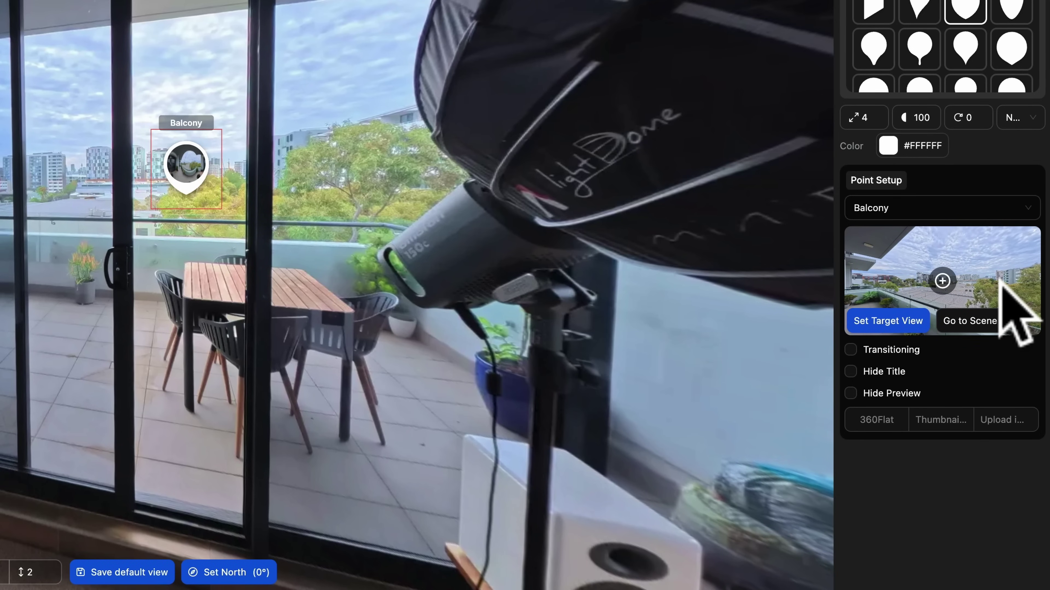
# Aim the Balcony hotspot's arrival view, then test the hotspot in the tour preview
pyautogui.moveTo(1002, 279)
pyautogui.mouseDown()
pyautogui.moveTo(970, 291)
pyautogui.moveTo(1002, 291)
pyautogui.moveTo(972, 293)
pyautogui.moveTo(968, 282)
pyautogui.mouseUp()
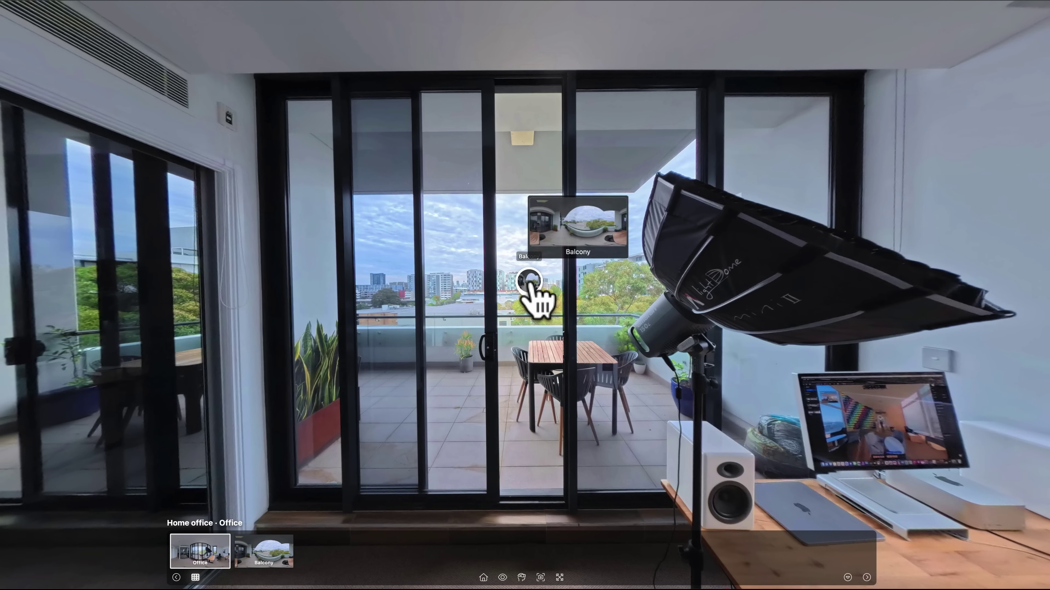
pyautogui.click(530, 282)
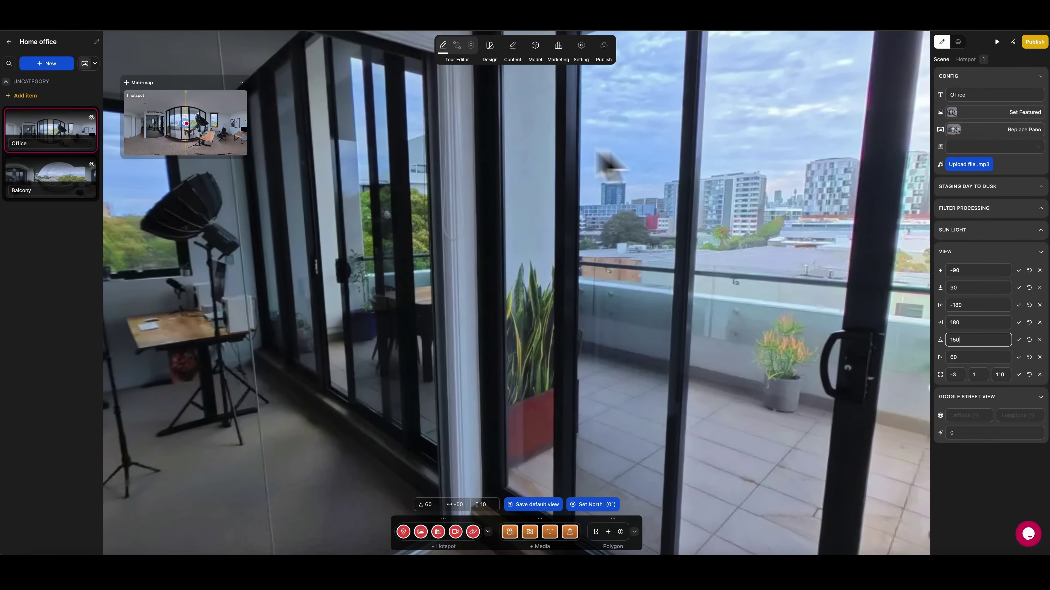
pyautogui.moveTo(529, 138)
pyautogui.mouseDown()
pyautogui.moveTo(546, 356)
pyautogui.moveTo(535, 535)
pyautogui.mouseUp()
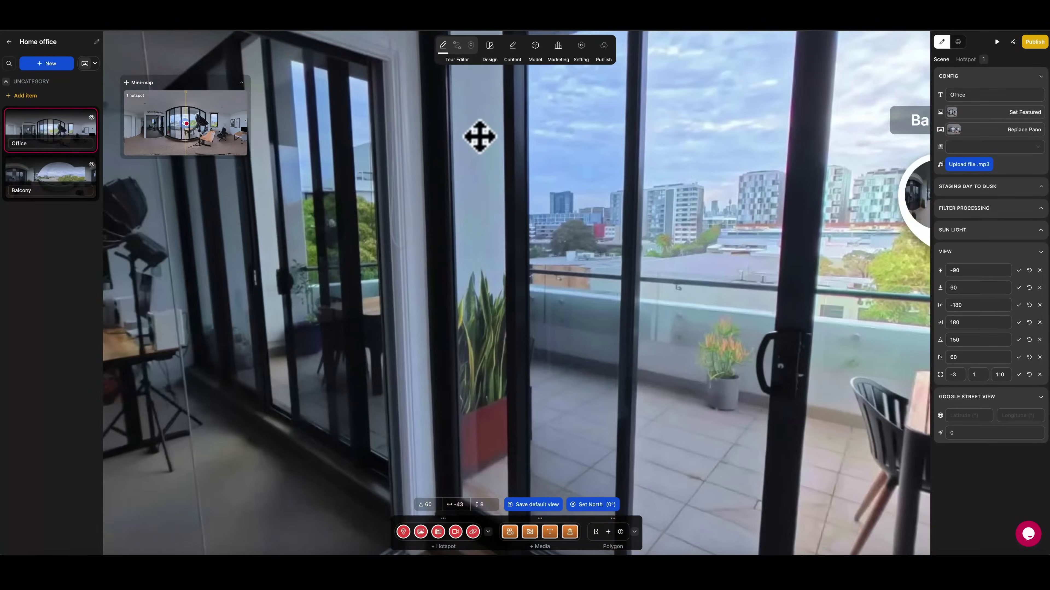
pyautogui.moveTo(478, 136); pyautogui.dragTo(272, 143)
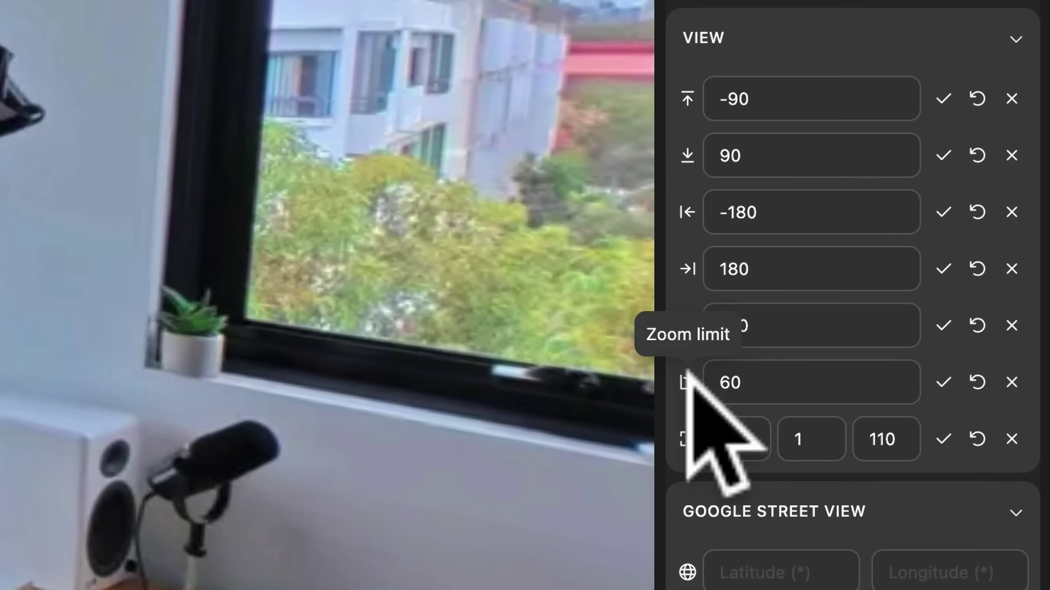
# Change the Office scene's field-of-view limits to minimum 120 and maximum 90
pyautogui.click(833, 327)
pyautogui.write('12')
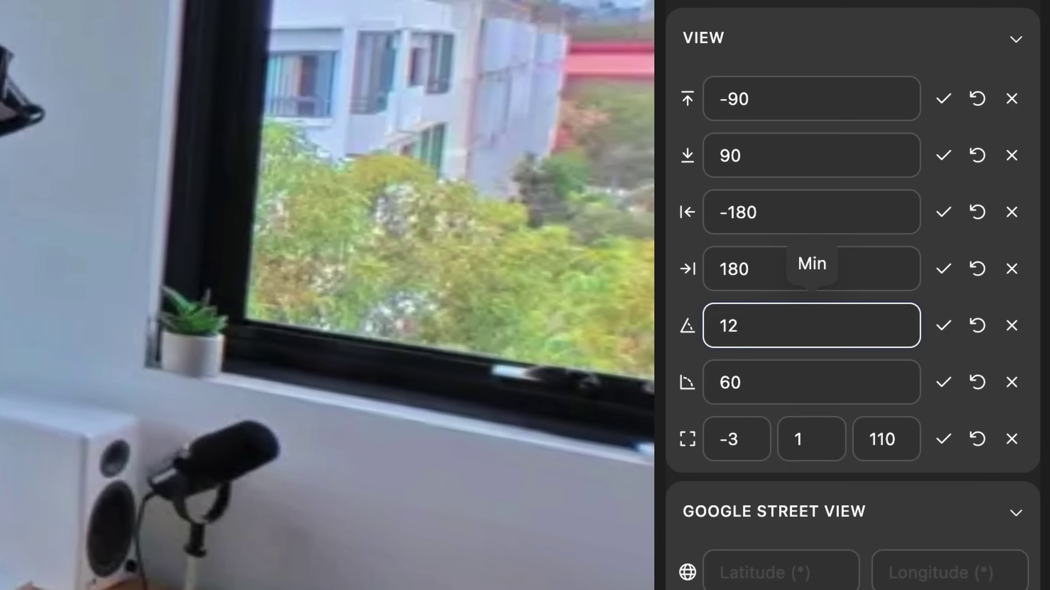
pyautogui.write('0')
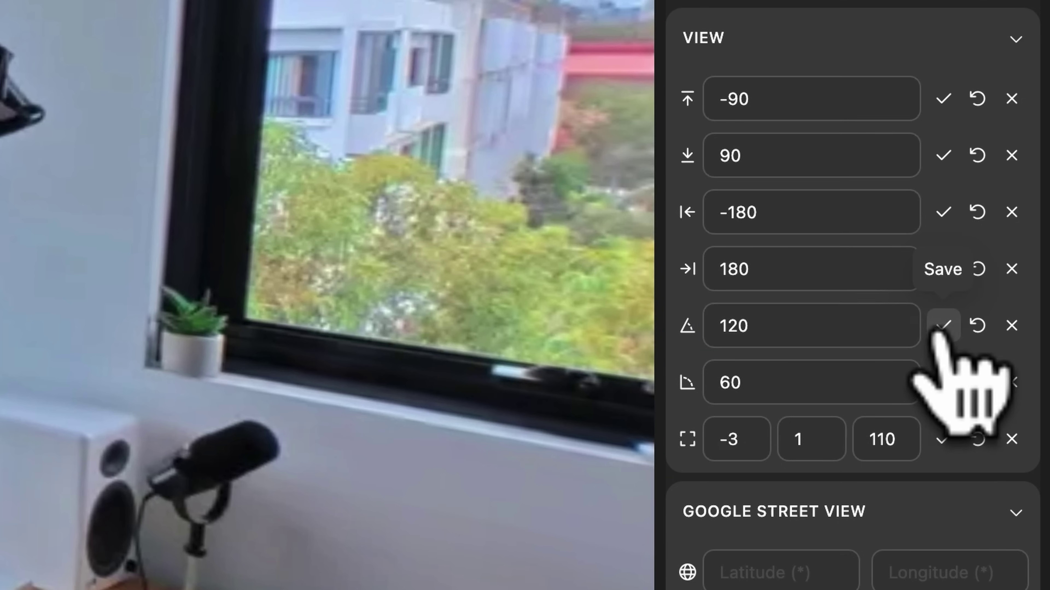
pyautogui.click(772, 396)
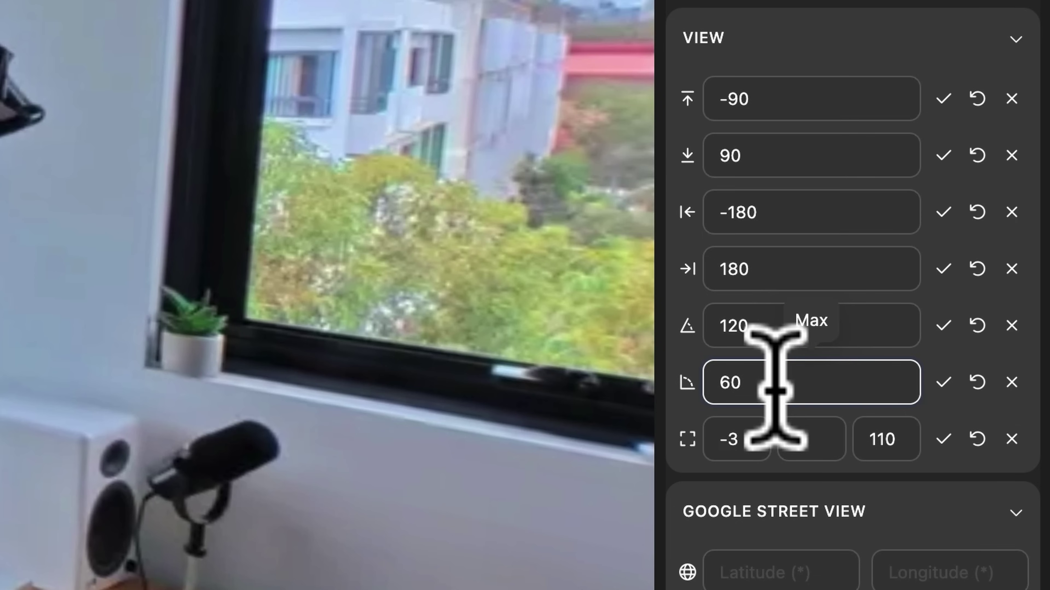
pyautogui.press('BackSpace')
pyautogui.press('BackSpace')
pyautogui.write('9')
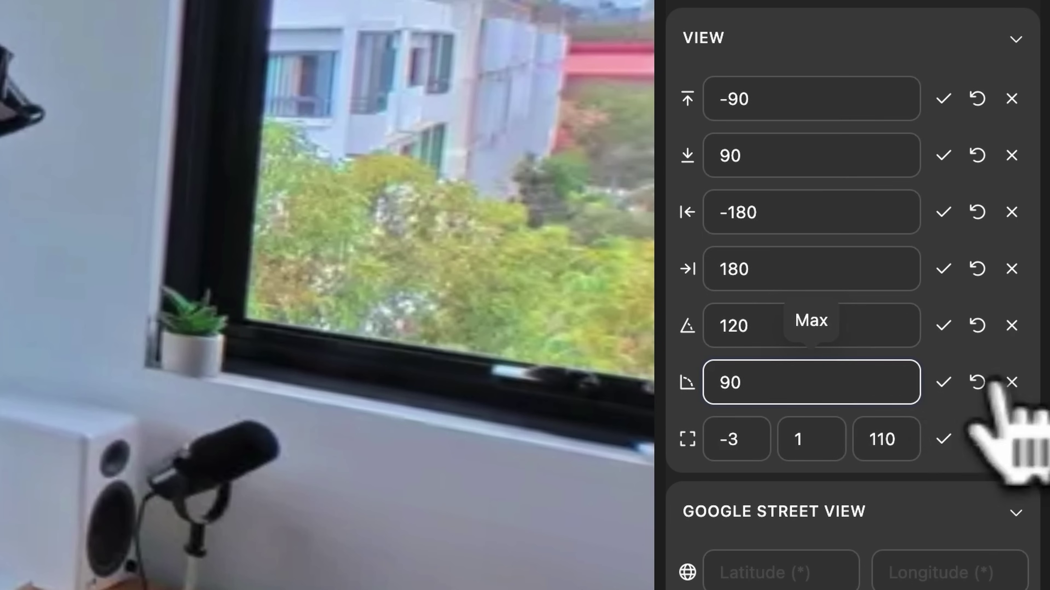
pyautogui.click(942, 382)
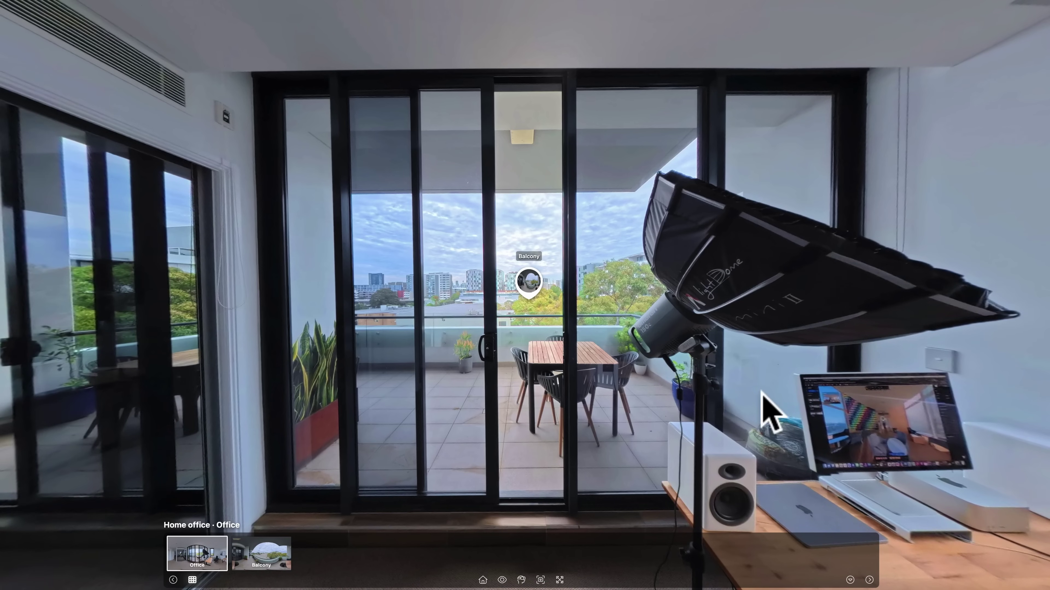
# Zoom the Office preview in and out and turn it toward the desks and posters
pyautogui.scroll(3, 772, 414)
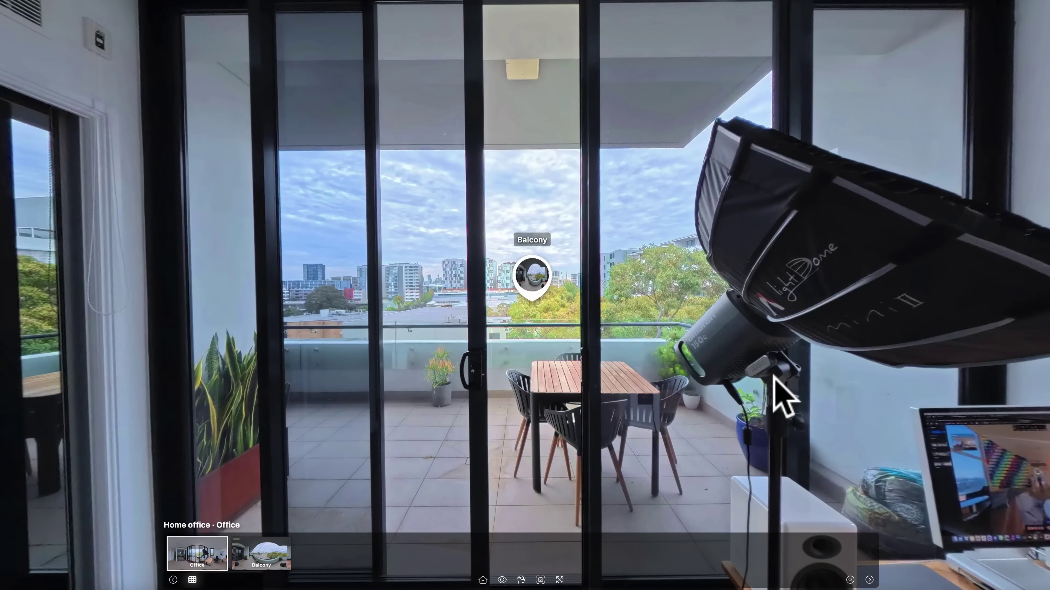
pyautogui.scroll(-3, 774, 376)
pyautogui.scroll(3, 772, 373)
pyautogui.scroll(-5, 774, 379)
pyautogui.moveTo(856, 382); pyautogui.dragTo(555, 370)
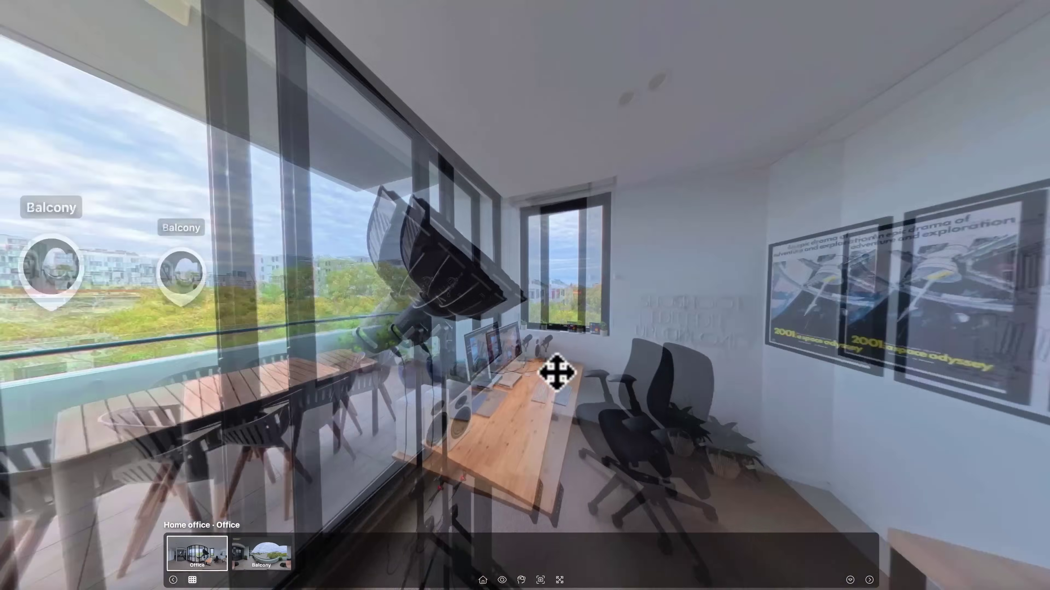
pyautogui.scroll(4, 583, 387)
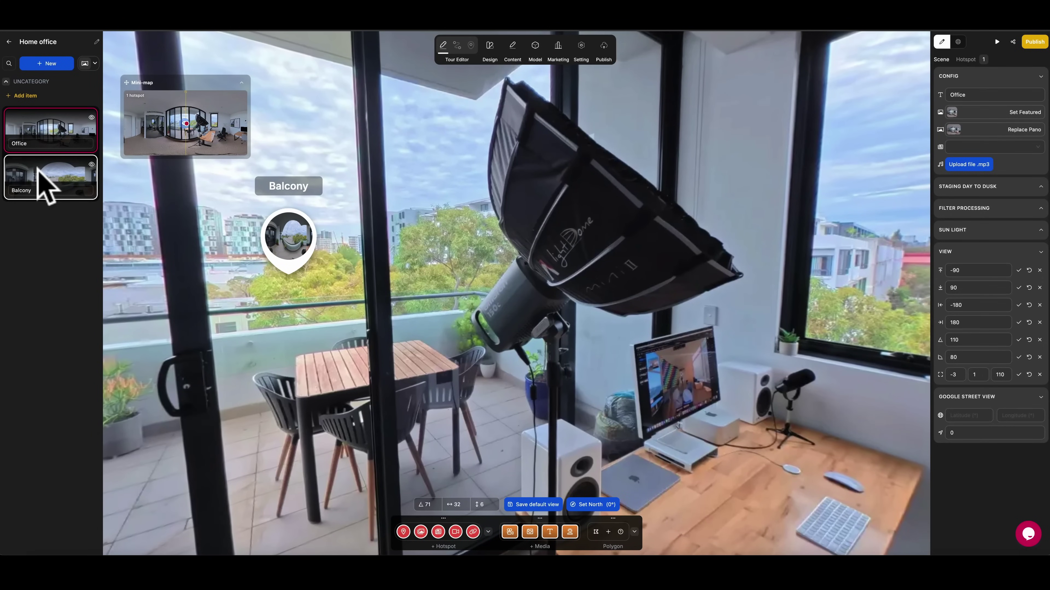
# Frame the desk and balcony-door view and capture it as the featured image
pyautogui.click(44, 174)
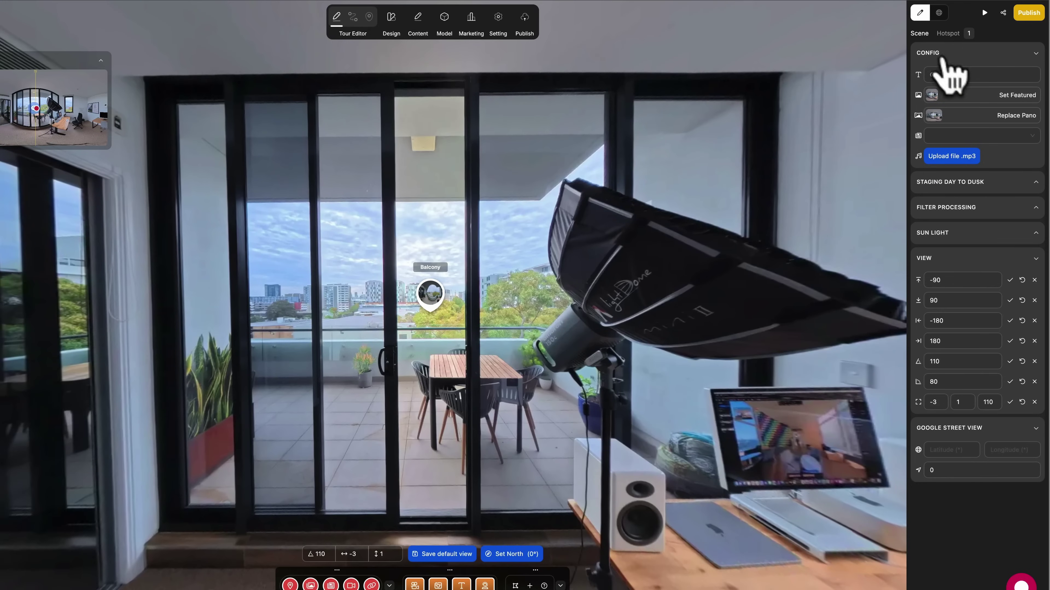
pyautogui.click(932, 95)
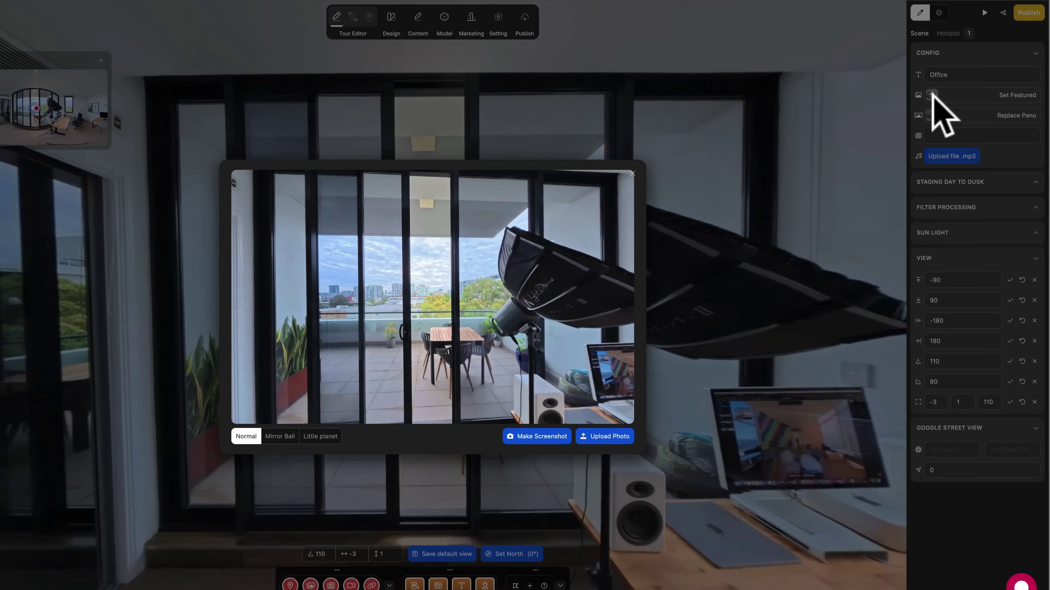
pyautogui.moveTo(433, 343)
pyautogui.mouseDown()
pyautogui.moveTo(405, 357)
pyautogui.moveTo(410, 349)
pyautogui.mouseUp()
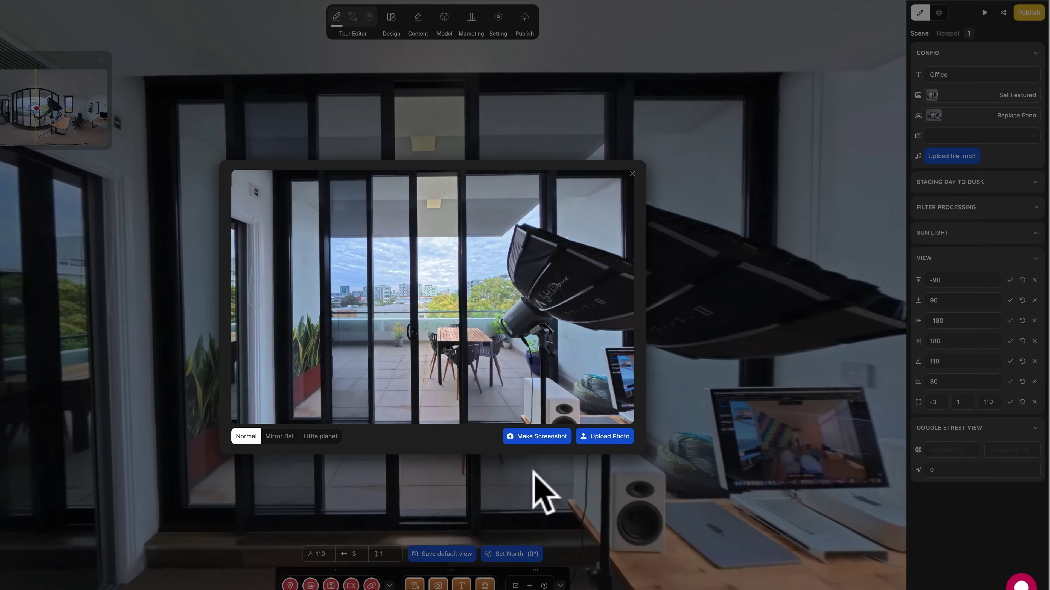
pyautogui.moveTo(556, 352)
pyautogui.mouseDown()
pyautogui.moveTo(452, 349)
pyautogui.moveTo(442, 337)
pyautogui.mouseUp()
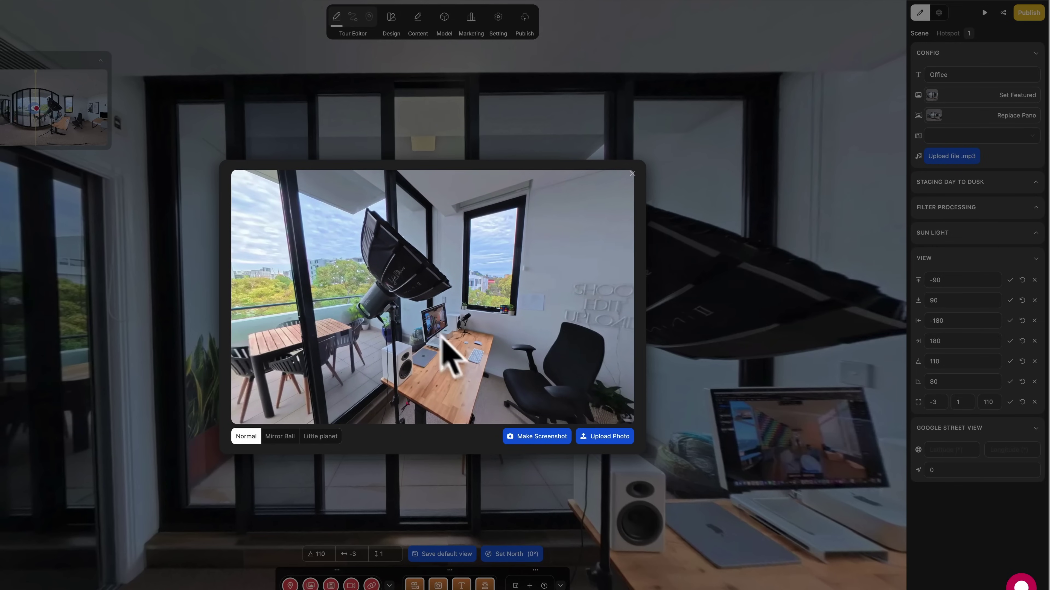
pyautogui.click(533, 437)
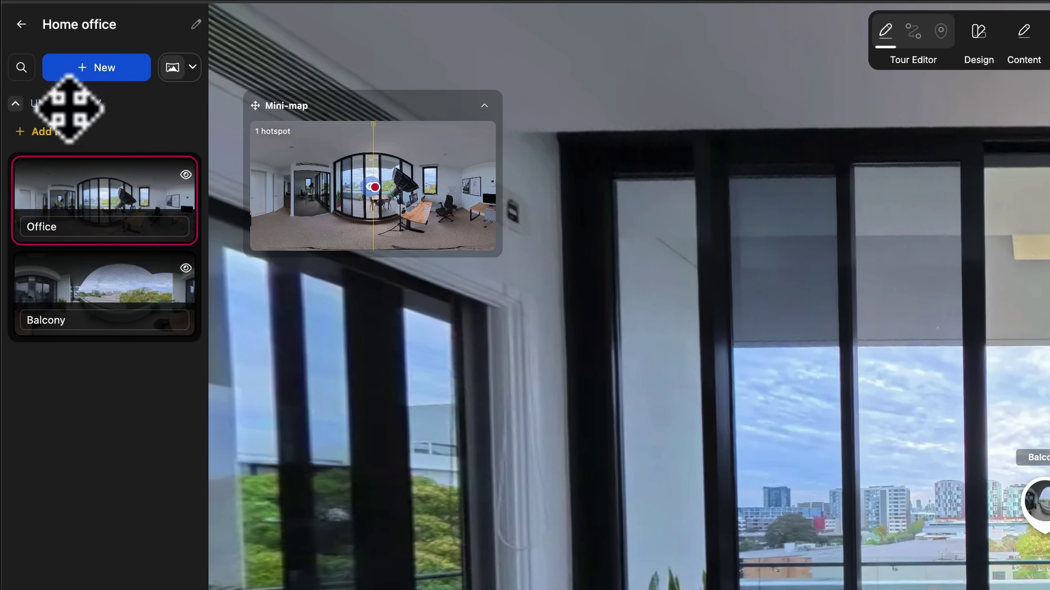
# Create a new article titled 'Welcome' with the text 'Welcome to my office!'
pyautogui.click(86, 69)
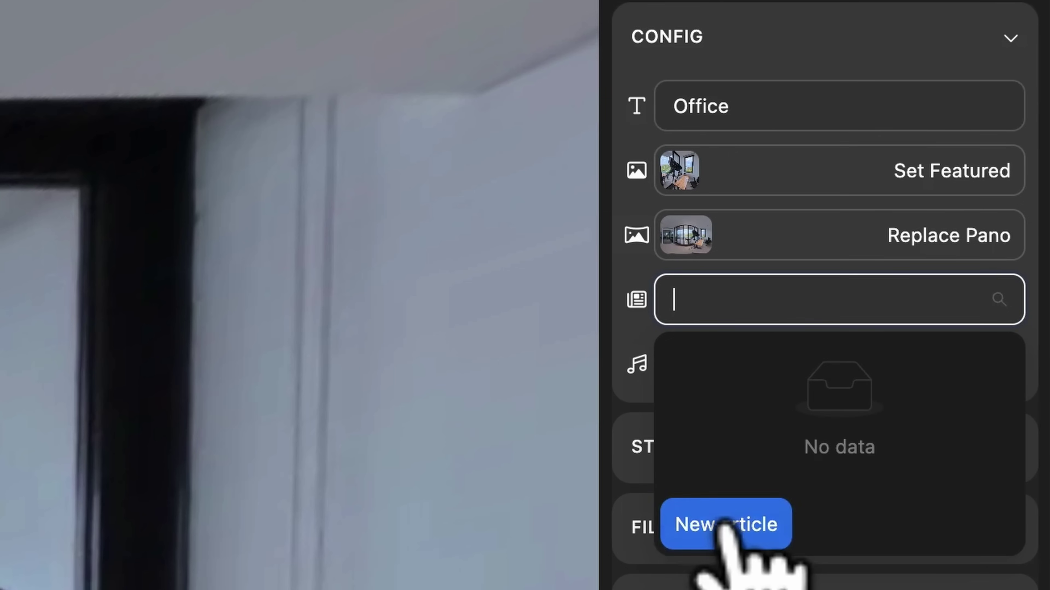
pyautogui.click(731, 525)
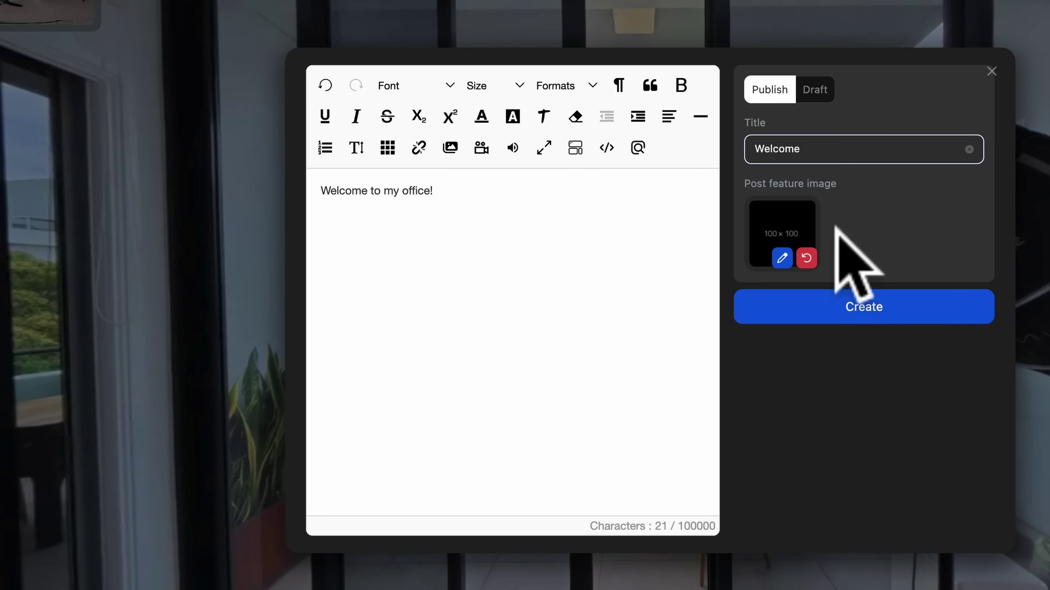
pyautogui.click(876, 308)
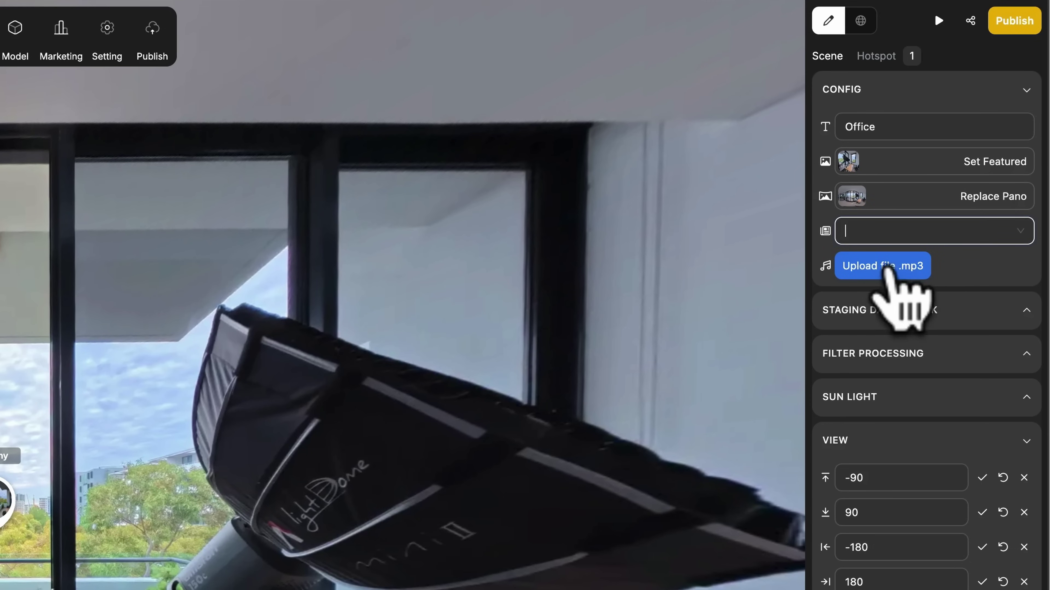
# Try Staging mode, then settle on Day to Dusk while rotating the panorama to check it
pyautogui.click(978, 316)
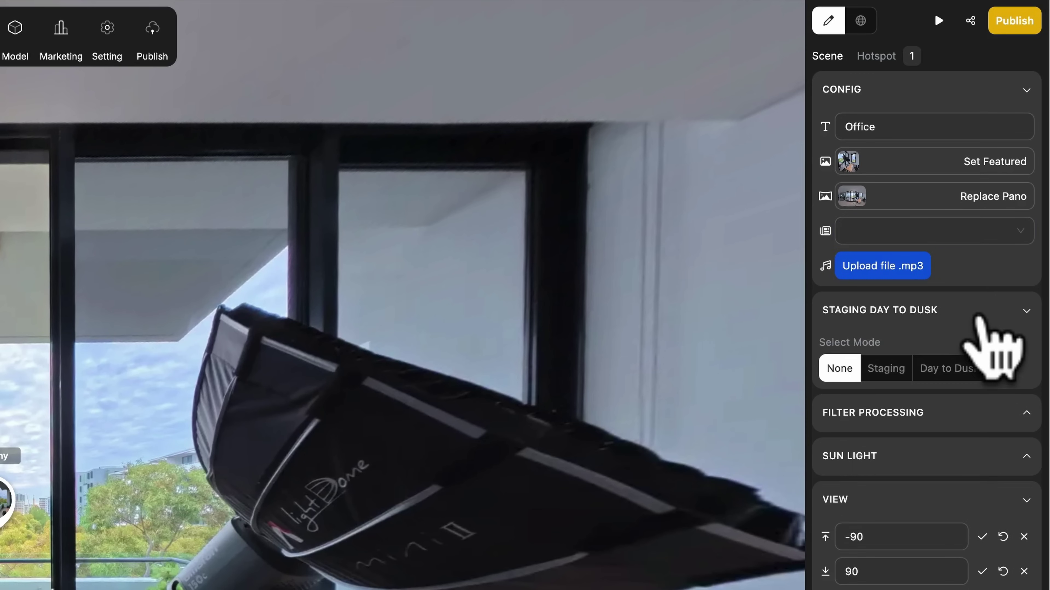
pyautogui.click(886, 368)
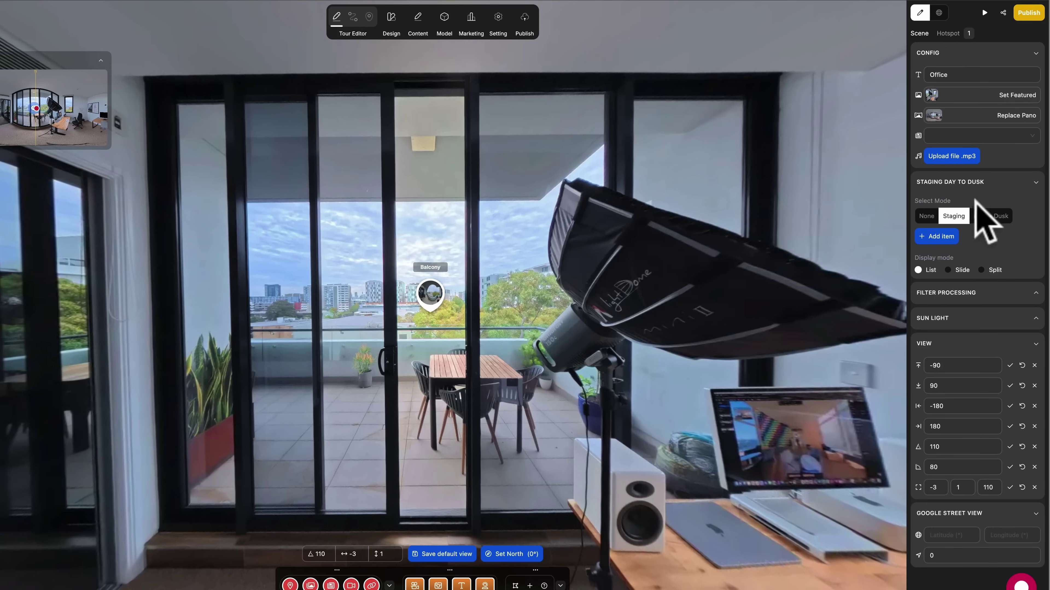
pyautogui.click(990, 217)
pyautogui.moveTo(672, 363)
pyautogui.mouseDown()
pyautogui.moveTo(497, 335)
pyautogui.moveTo(562, 317)
pyautogui.moveTo(533, 295)
pyautogui.moveTo(527, 335)
pyautogui.mouseUp()
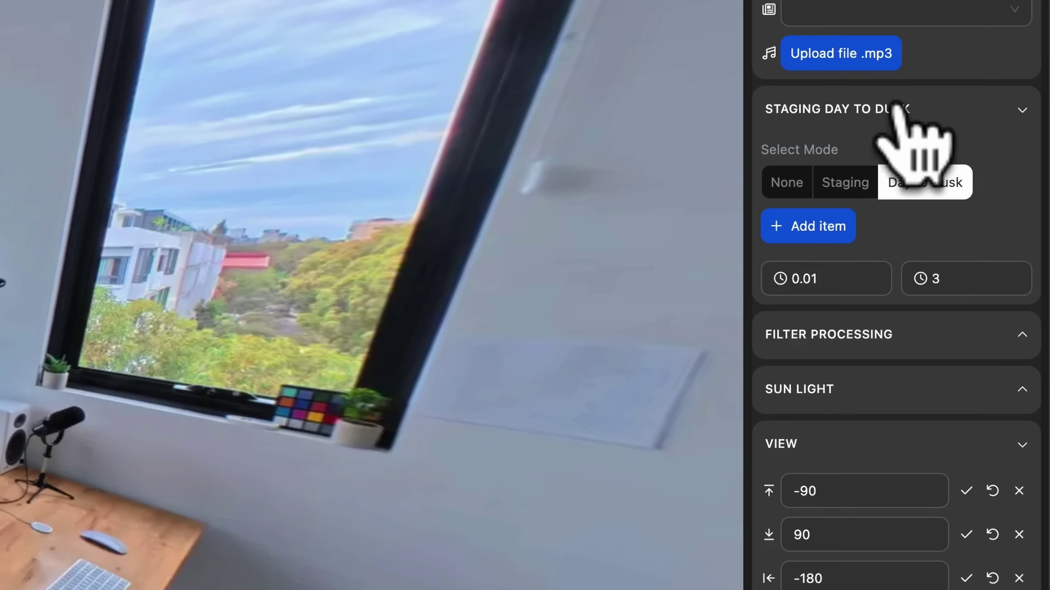
pyautogui.click(980, 183)
# Enable the Light Filter with exposure 0 and switch on the Sharpen Filter
pyautogui.click(890, 174)
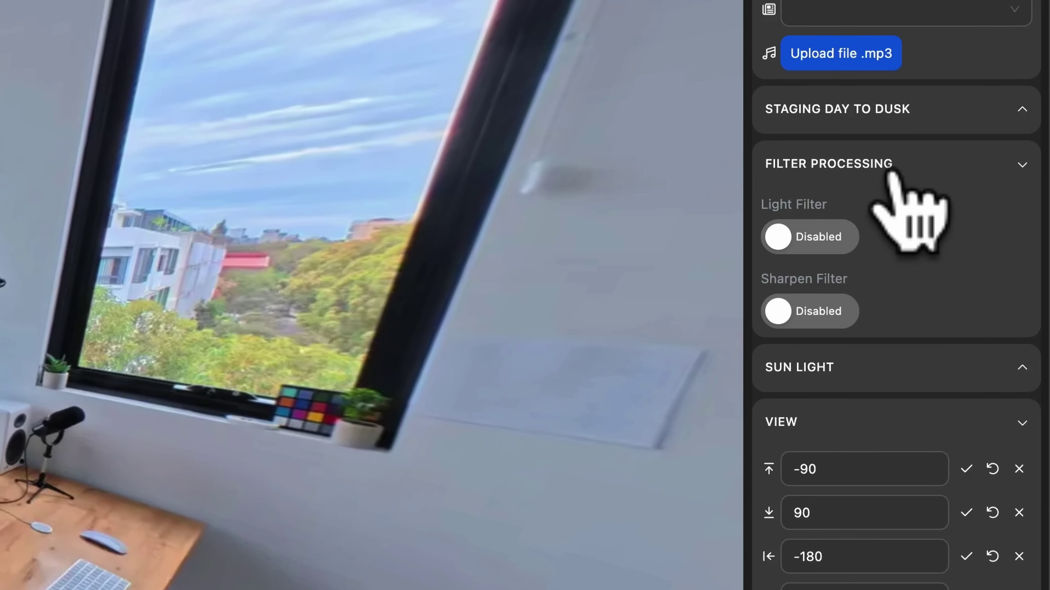
pyautogui.click(799, 237)
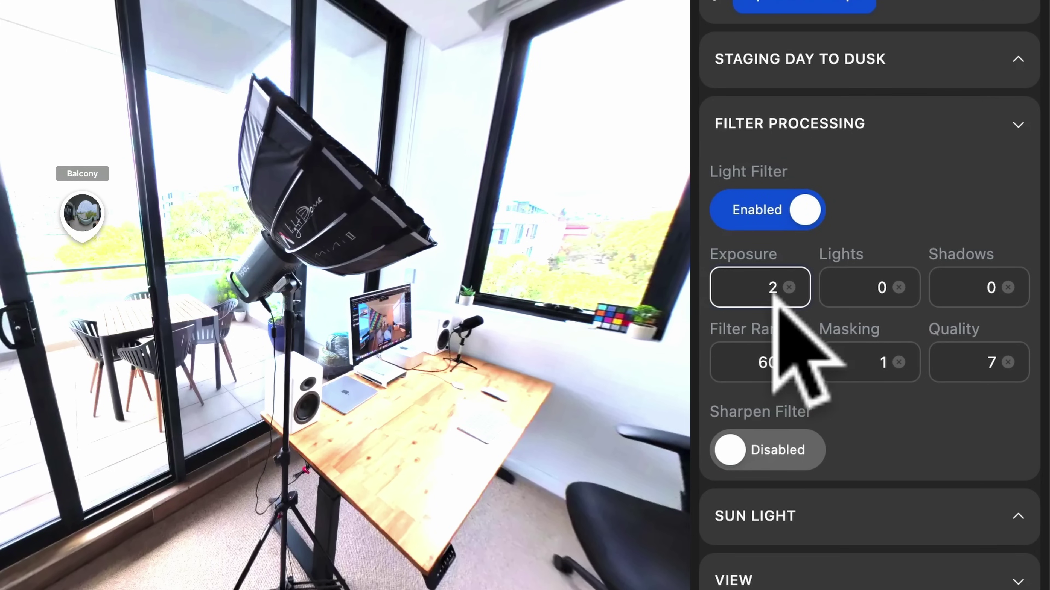
pyautogui.press('BackSpace')
pyautogui.write('0')
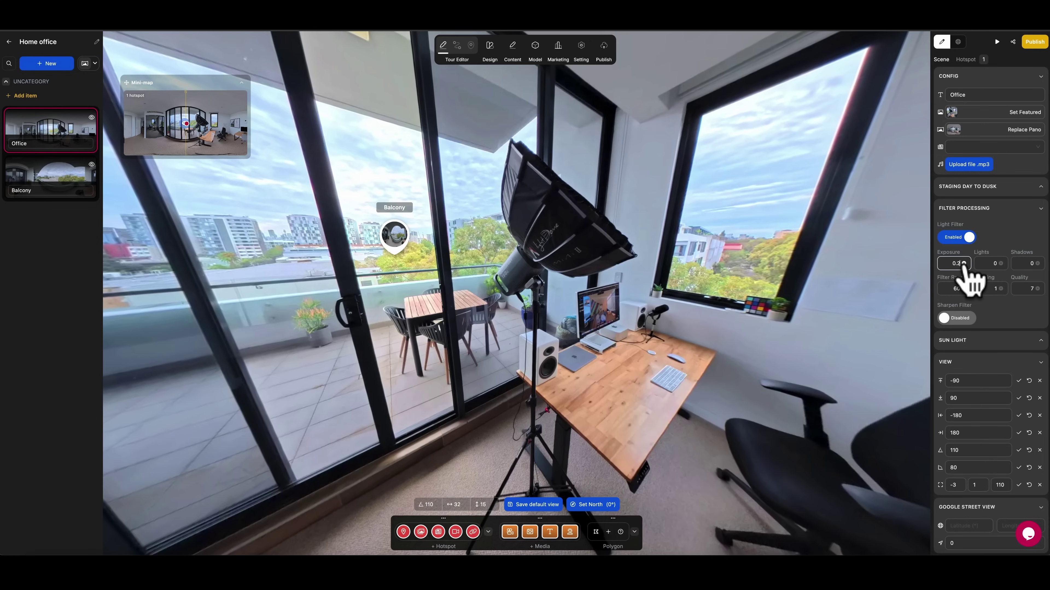
pyautogui.click(963, 264)
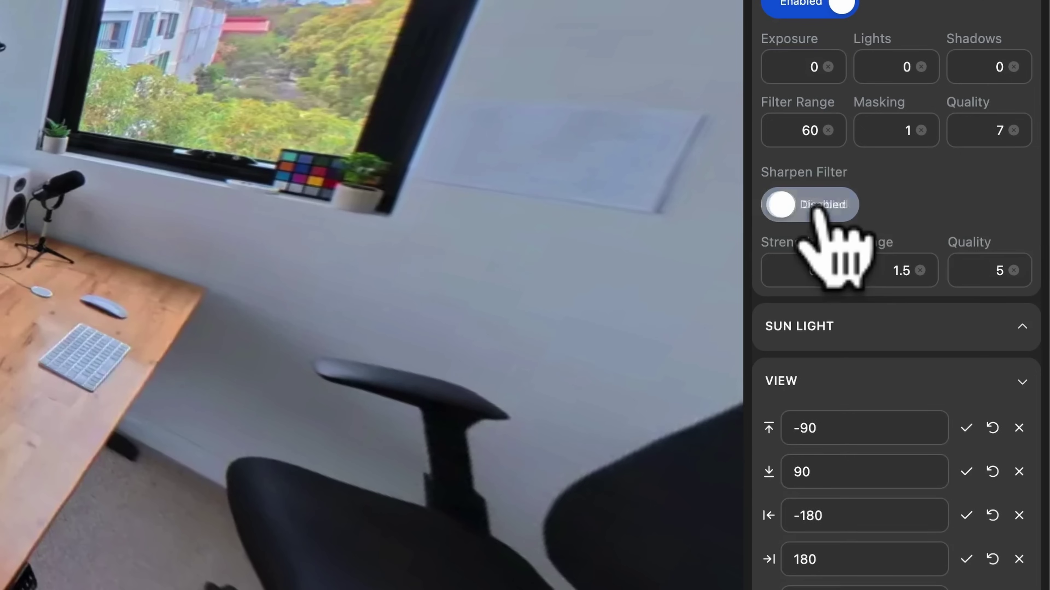
pyautogui.click(823, 204)
pyautogui.click(812, 260)
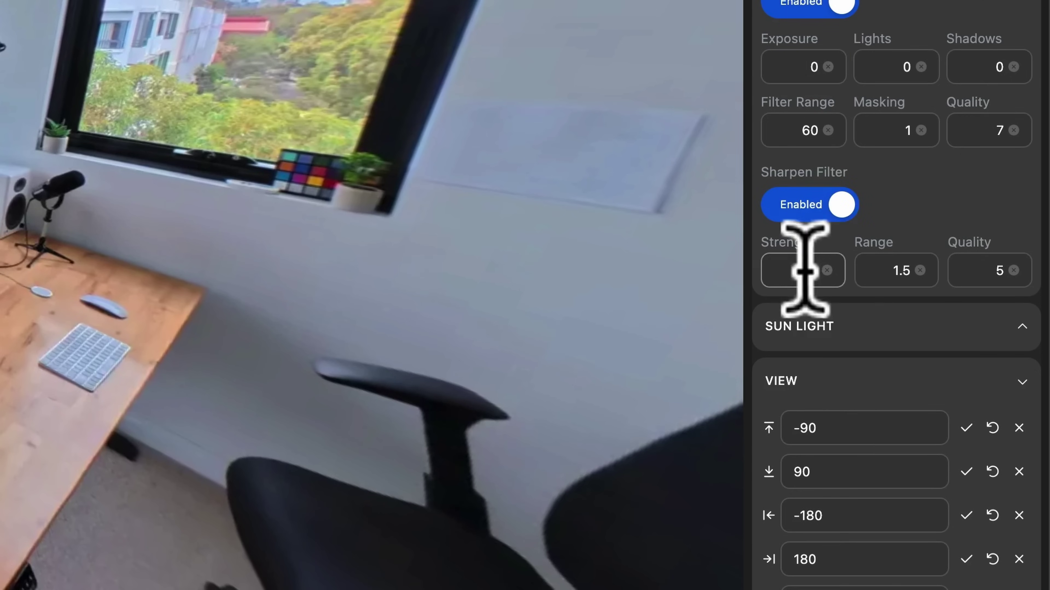
# Disable the Sharpen Filter, preview Sun Light by placing the sun, then disable it
pyautogui.click(820, 207)
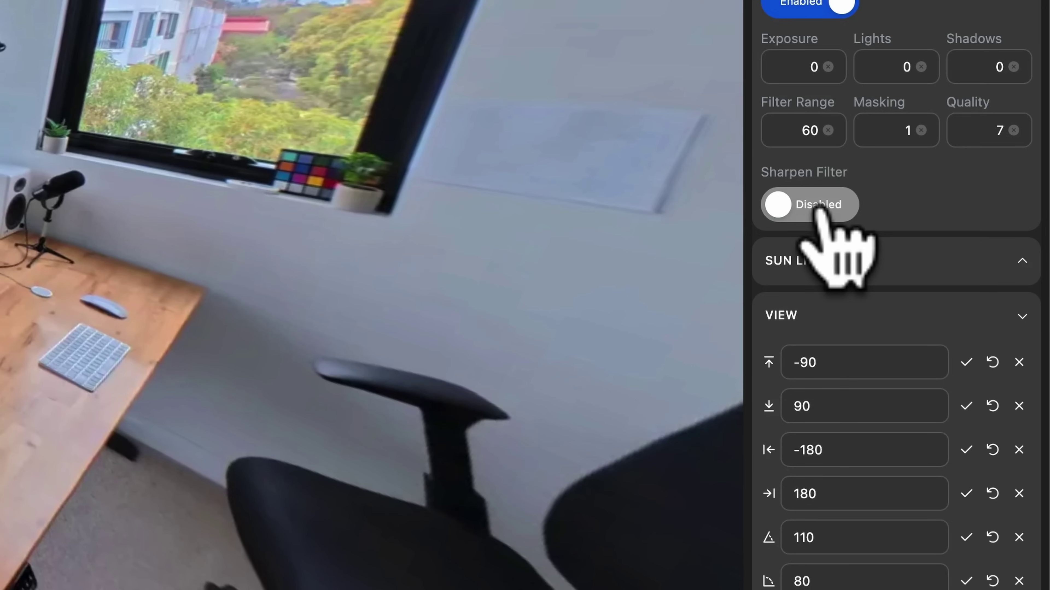
pyautogui.click(888, 264)
pyautogui.click(820, 308)
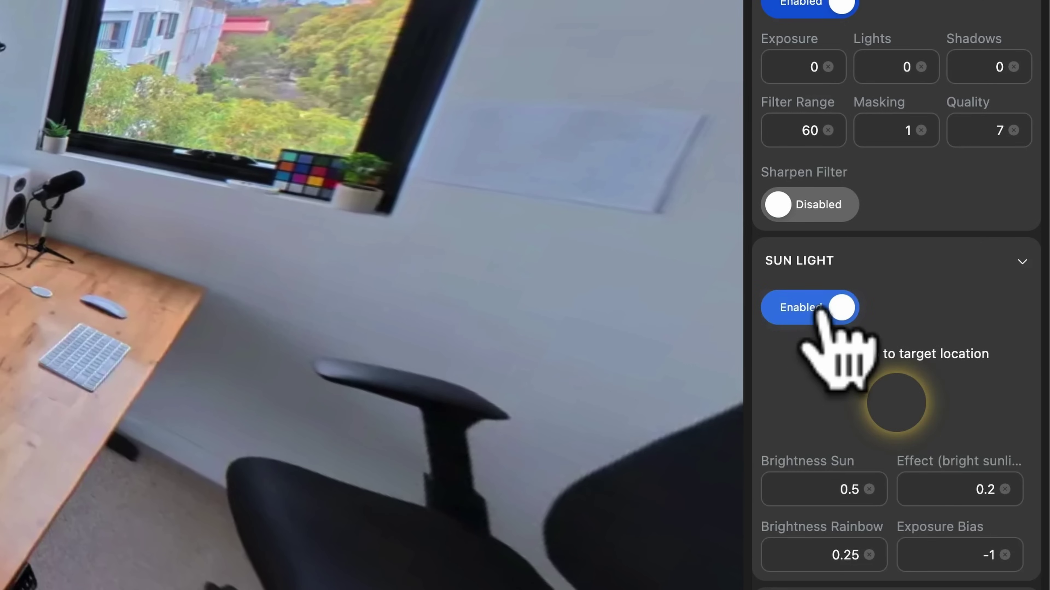
pyautogui.moveTo(888, 407)
pyautogui.mouseDown()
pyautogui.moveTo(911, 409)
pyautogui.moveTo(900, 400)
pyautogui.mouseUp()
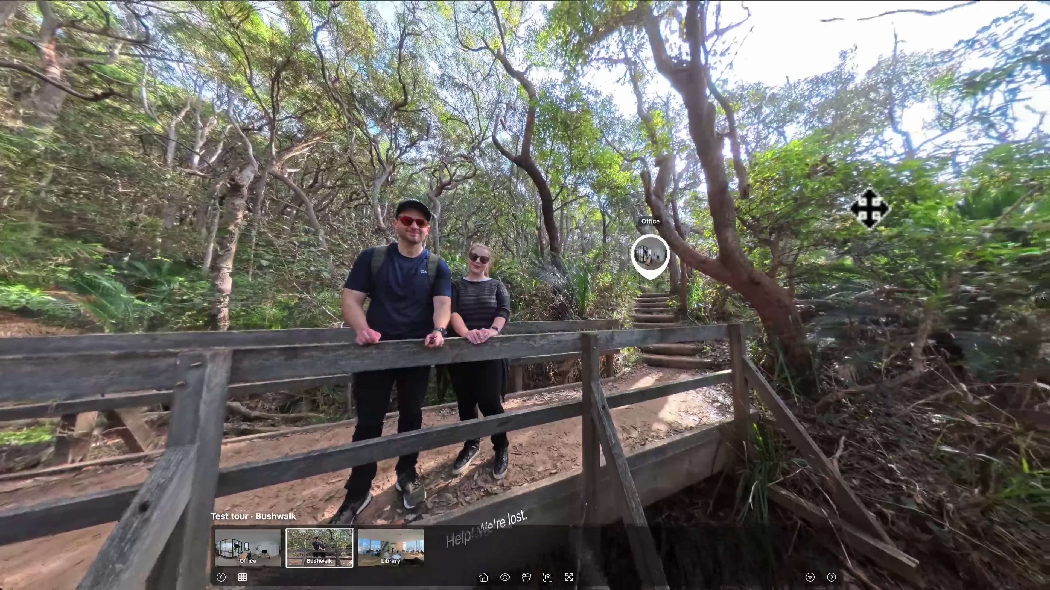
pyautogui.moveTo(867, 207)
pyautogui.mouseDown()
pyautogui.moveTo(809, 251)
pyautogui.moveTo(647, 290)
pyautogui.moveTo(633, 333)
pyautogui.moveTo(654, 394)
pyautogui.moveTo(754, 436)
pyautogui.moveTo(855, 411)
pyautogui.moveTo(832, 443)
pyautogui.moveTo(717, 466)
pyautogui.moveTo(573, 441)
pyautogui.moveTo(468, 375)
pyautogui.mouseUp()
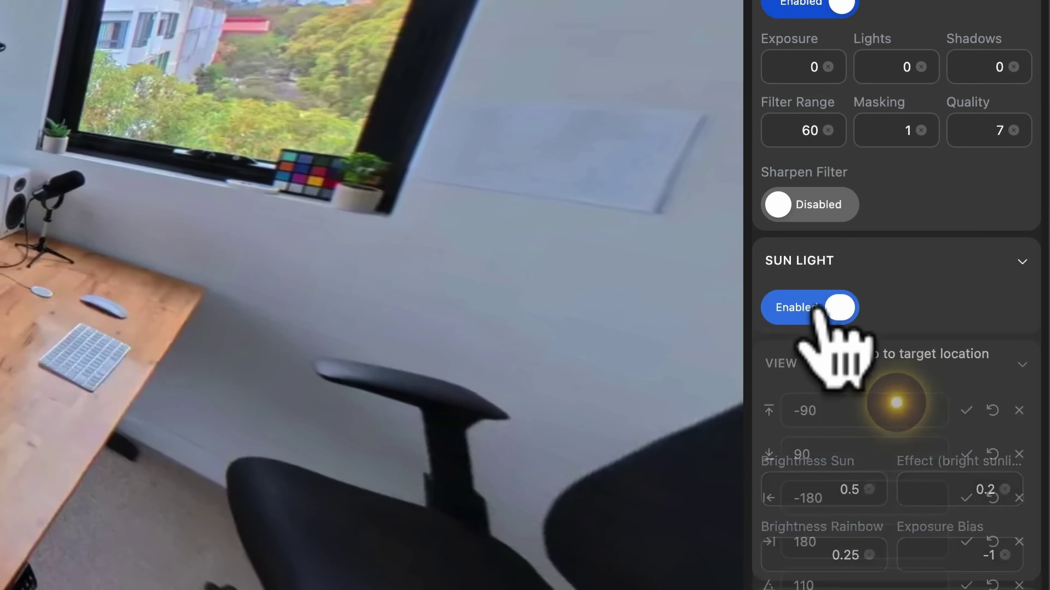
pyautogui.click(815, 310)
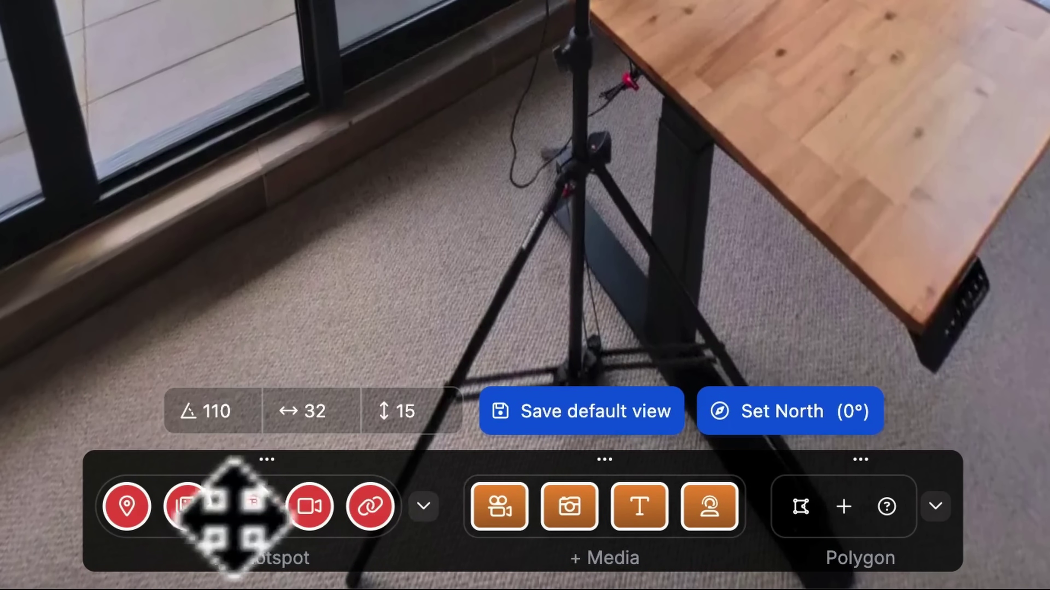
# Place an image hotspot beside the window showing the LUT Pack image from the media library
pyautogui.moveTo(205, 507)
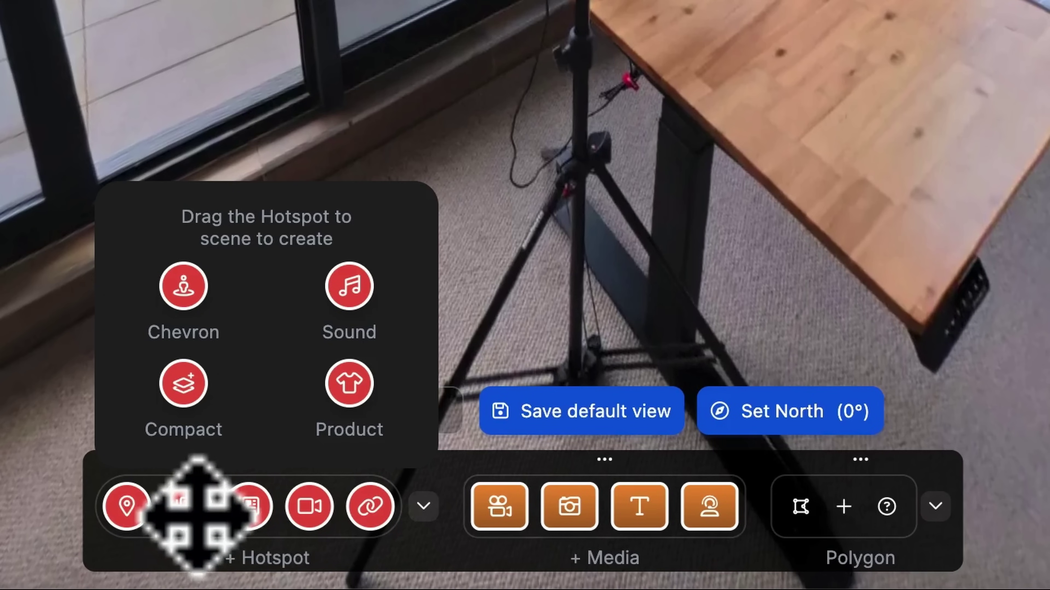
pyautogui.moveTo(200, 513)
pyautogui.mouseDown()
pyautogui.moveTo(462, 295)
pyautogui.moveTo(703, 285)
pyautogui.moveTo(698, 267)
pyautogui.mouseUp()
pyautogui.click(820, 297)
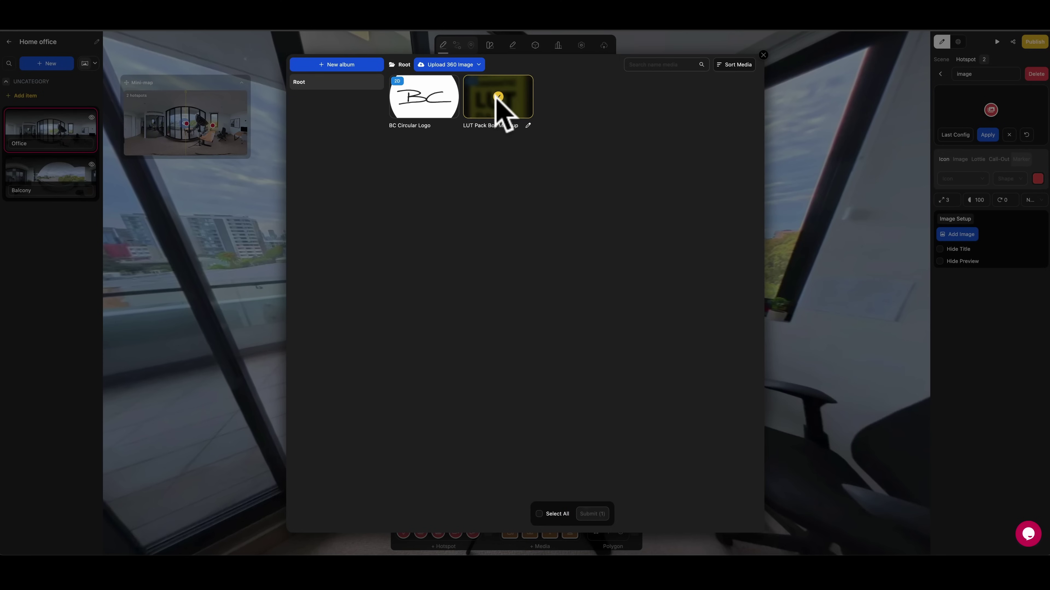
pyautogui.click(595, 513)
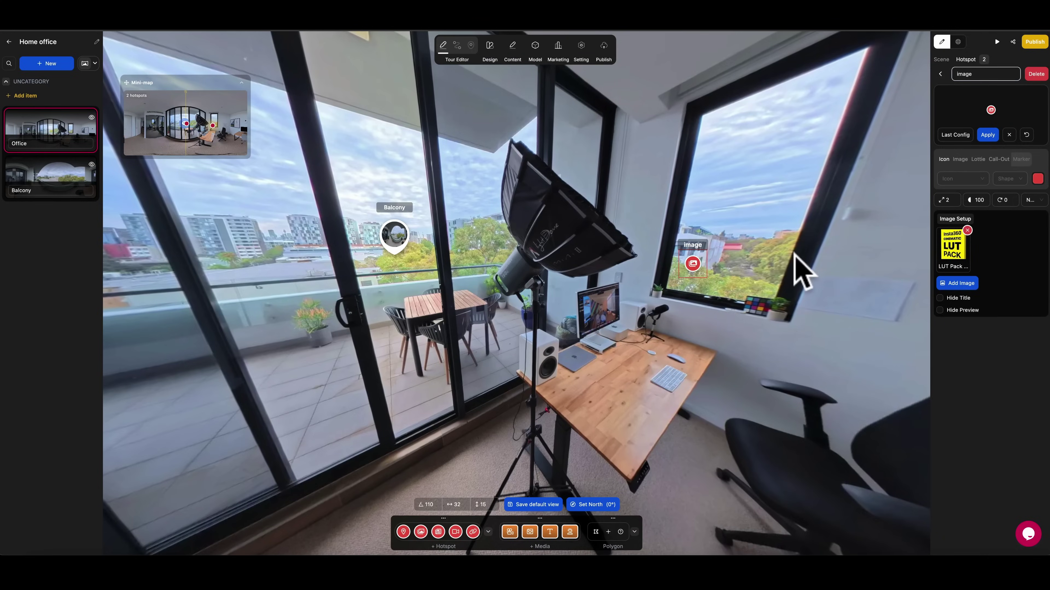
# Rename the hotspot 'LUT pack' and give it the white info icon
pyautogui.doubleClick(963, 74)
pyautogui.write('LUT pack')
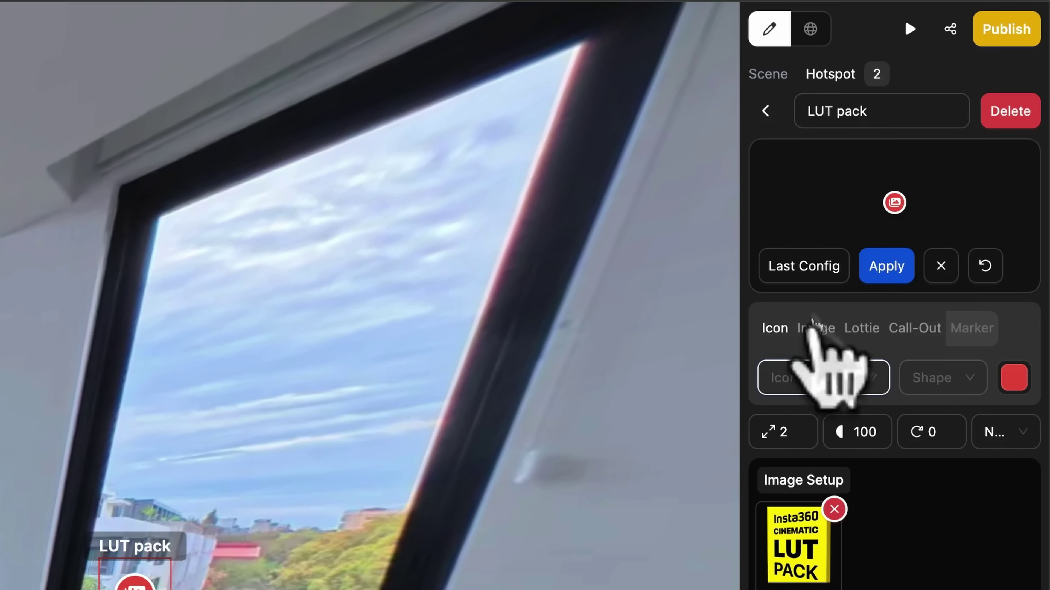
pyautogui.click(813, 328)
pyautogui.scroll(-5, 938, 434)
pyautogui.scroll(-3, 966, 422)
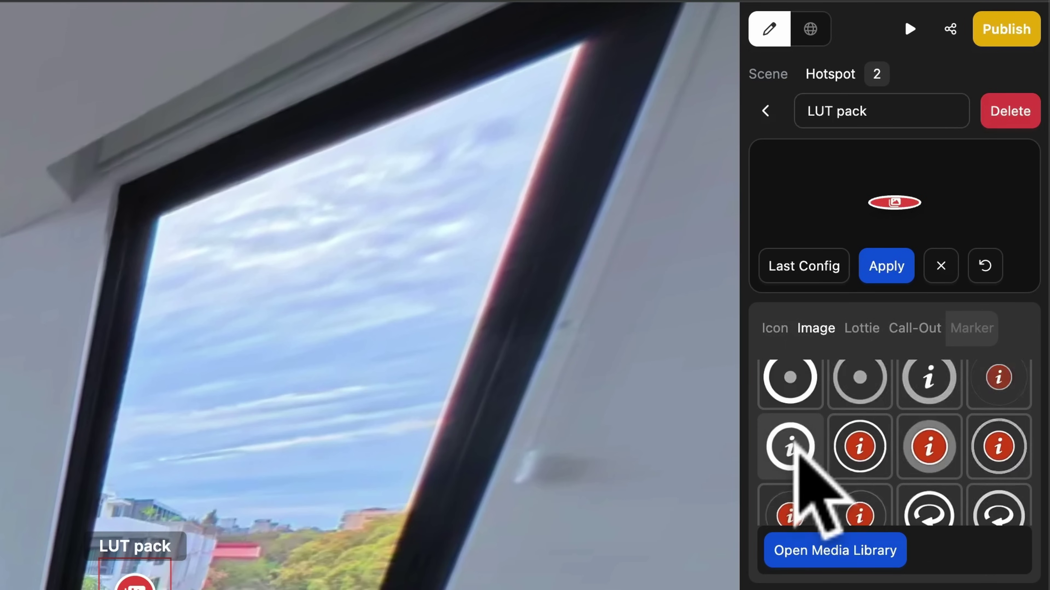
pyautogui.click(792, 444)
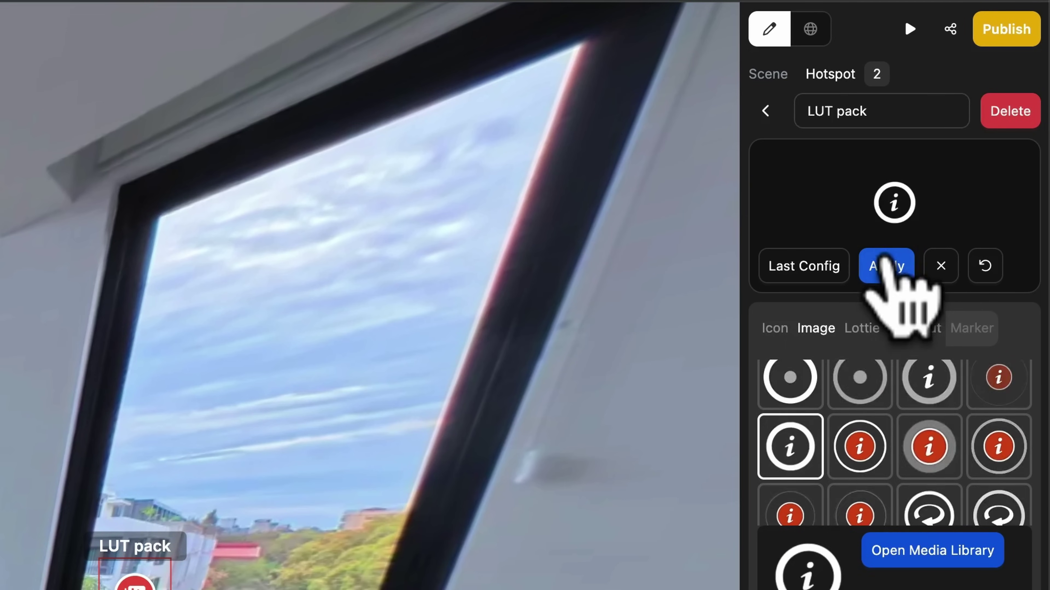
pyautogui.click(888, 263)
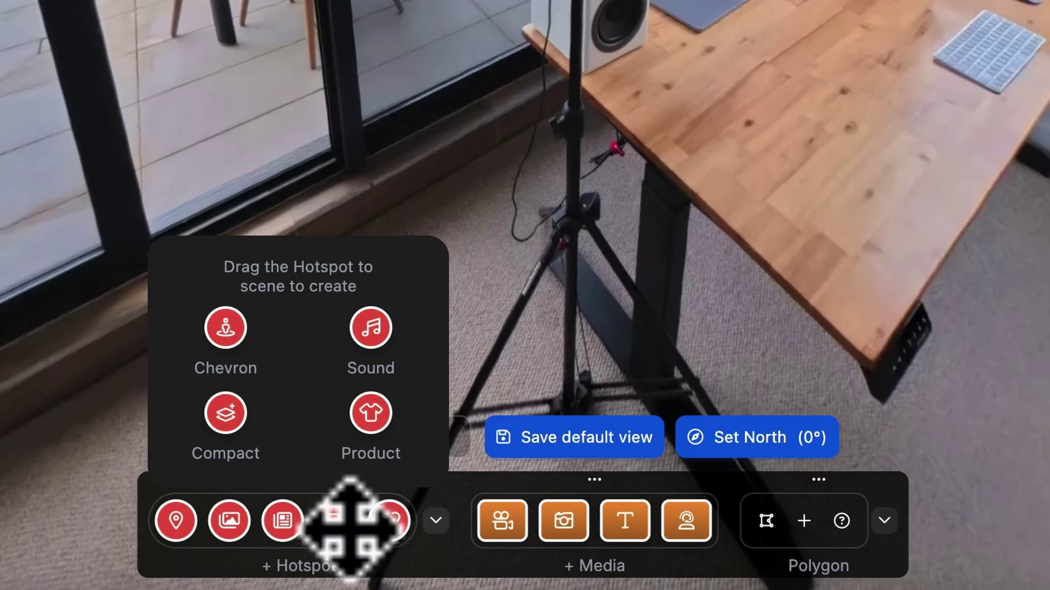
# Drop trial video and other hotspots into the Office scene and edit the article hotspot
pyautogui.moveTo(455, 532)
pyautogui.mouseDown()
pyautogui.moveTo(583, 414)
pyautogui.moveTo(715, 398)
pyautogui.moveTo(699, 370)
pyautogui.mouseUp()
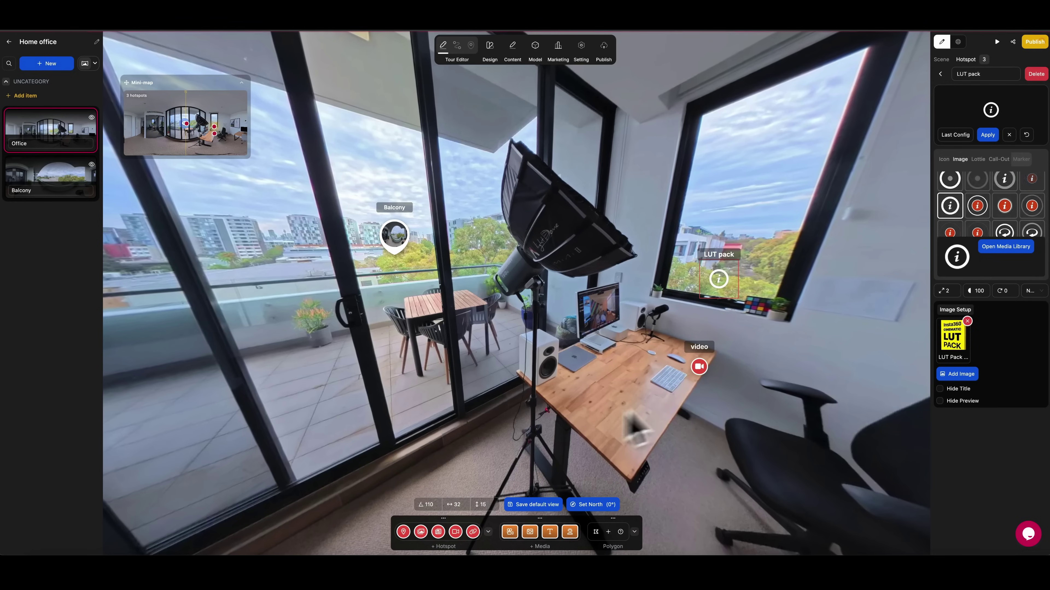
pyautogui.moveTo(473, 531)
pyautogui.mouseDown()
pyautogui.moveTo(727, 430)
pyautogui.moveTo(817, 368)
pyautogui.mouseUp()
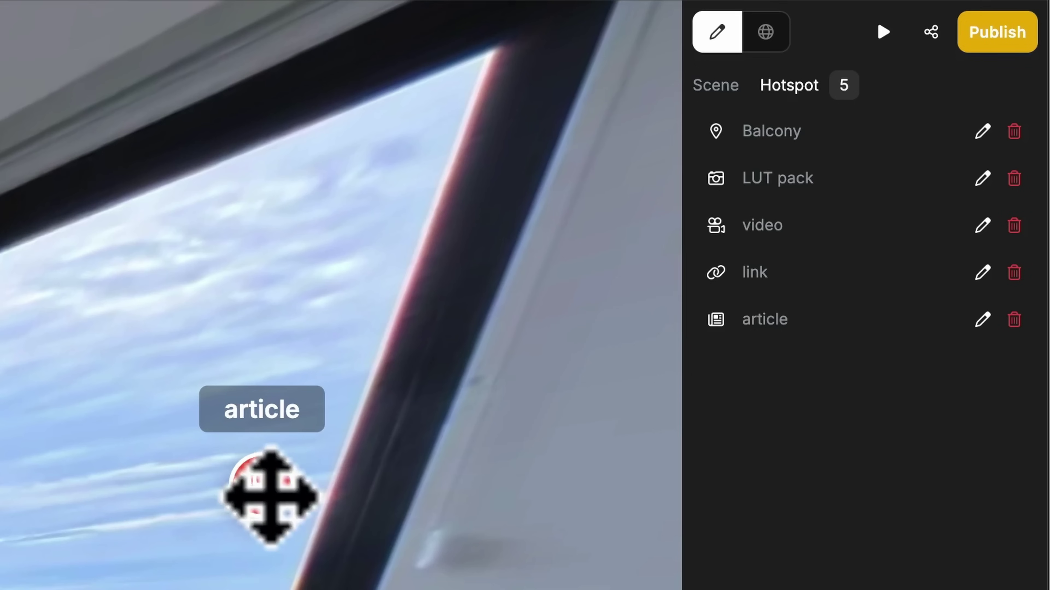
pyautogui.click(270, 496)
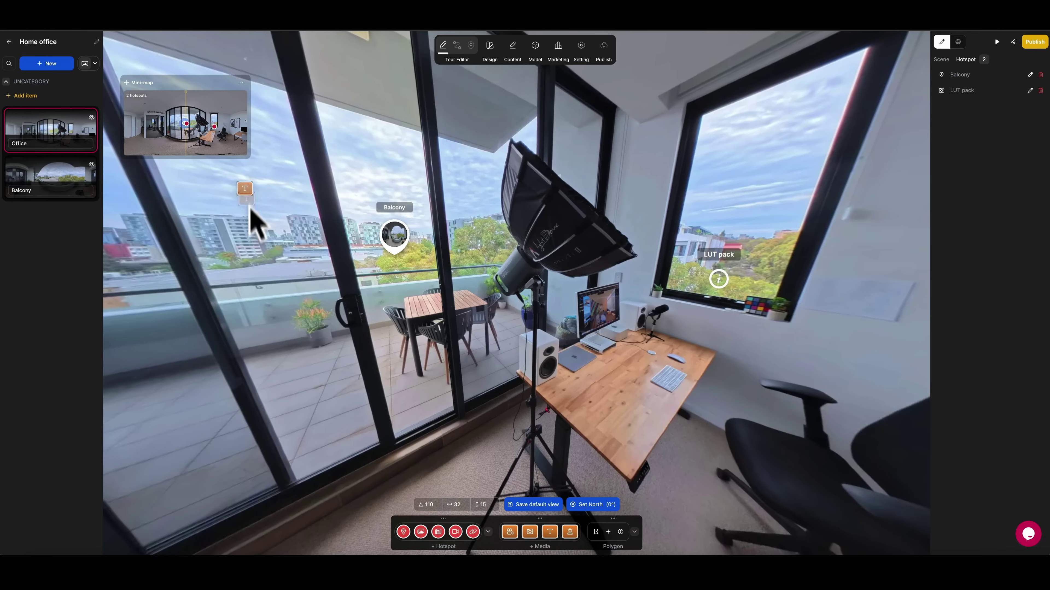
# Add an on-scene text reading 'Welcome to my office!' in black to the Office scene
pyautogui.click(255, 205)
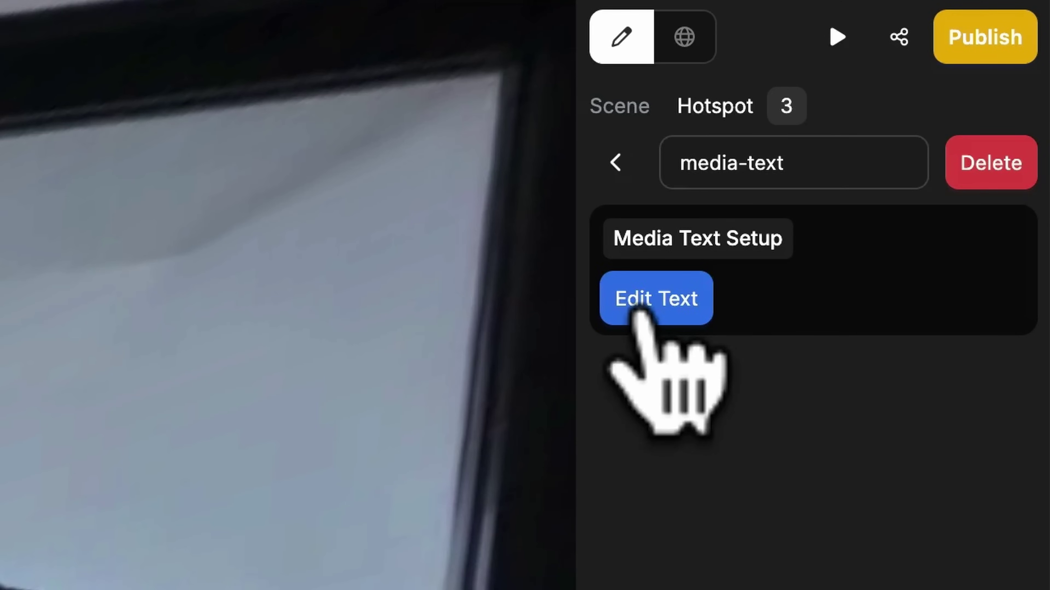
pyautogui.click(644, 308)
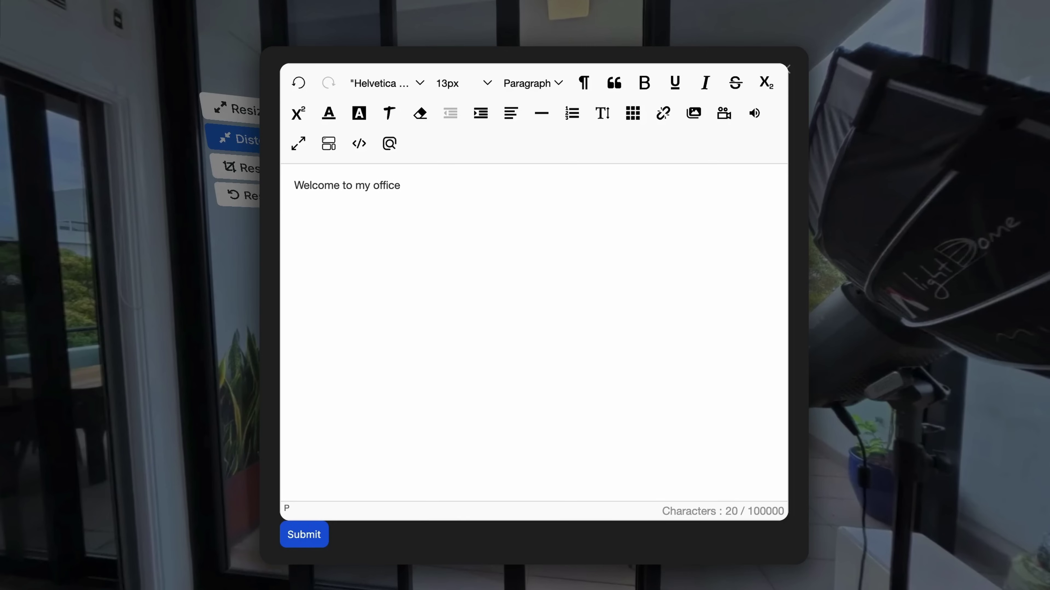
pyautogui.moveTo(445, 227); pyautogui.dragTo(265, 176)
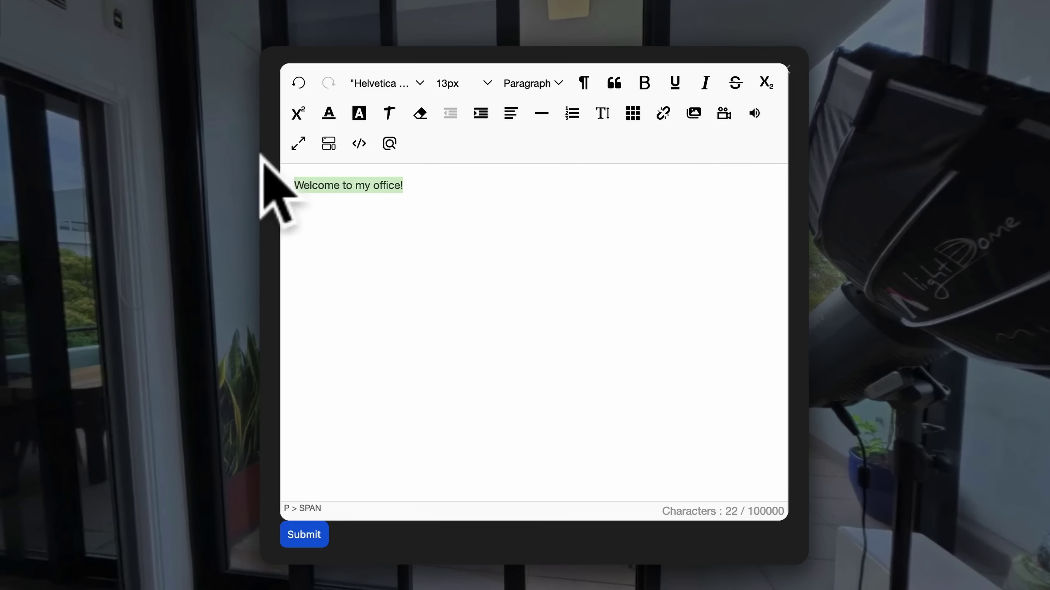
pyautogui.click(328, 118)
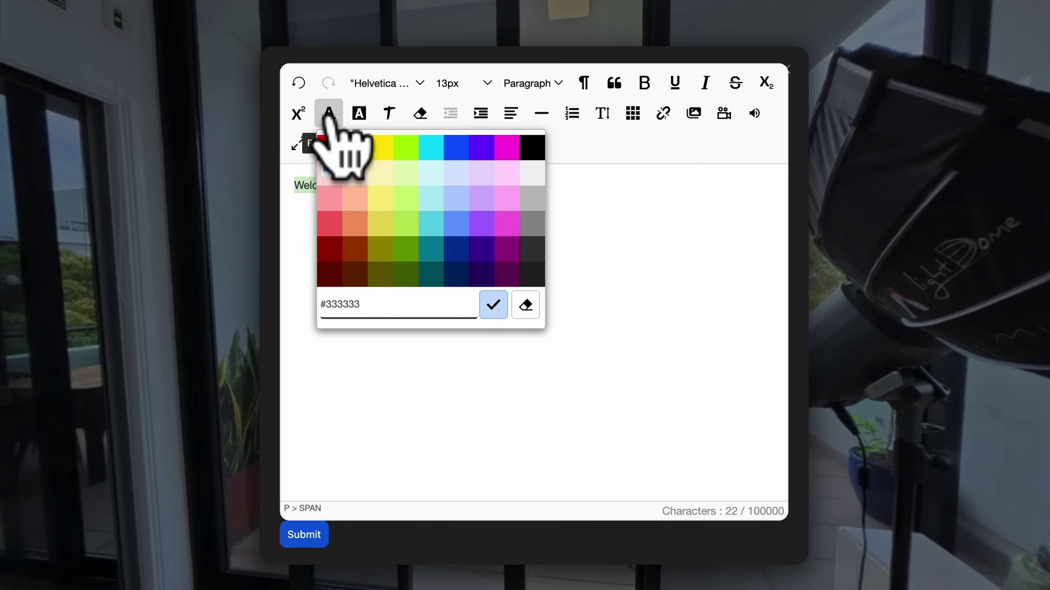
pyautogui.click(533, 145)
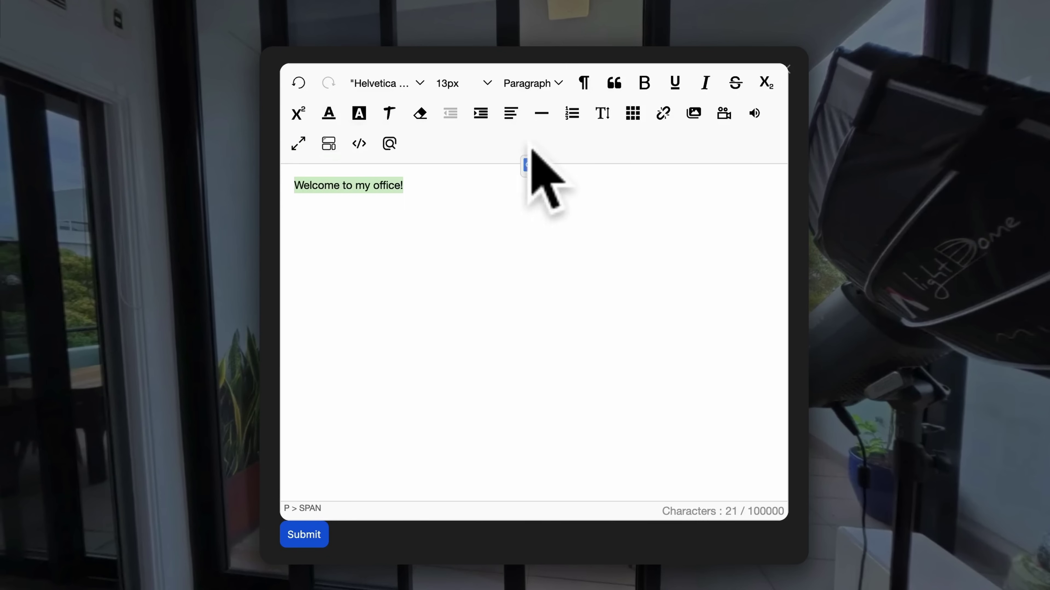
pyautogui.click(307, 537)
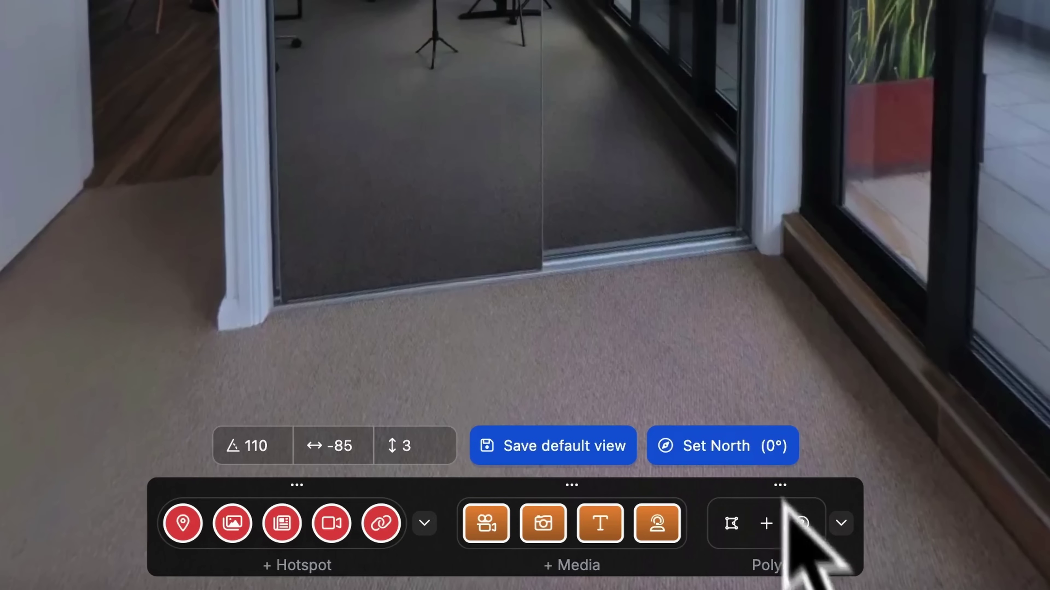
# Drag the Office scene node to the upper left of the scene-link canvas
pyautogui.click(766, 522)
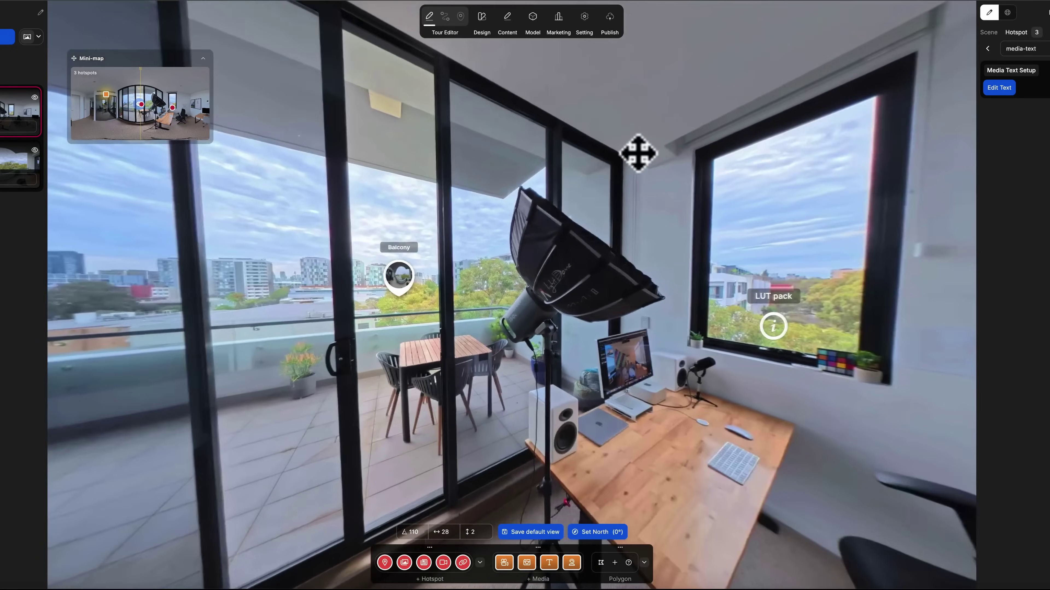
pyautogui.moveTo(638, 153); pyautogui.dragTo(748, 152)
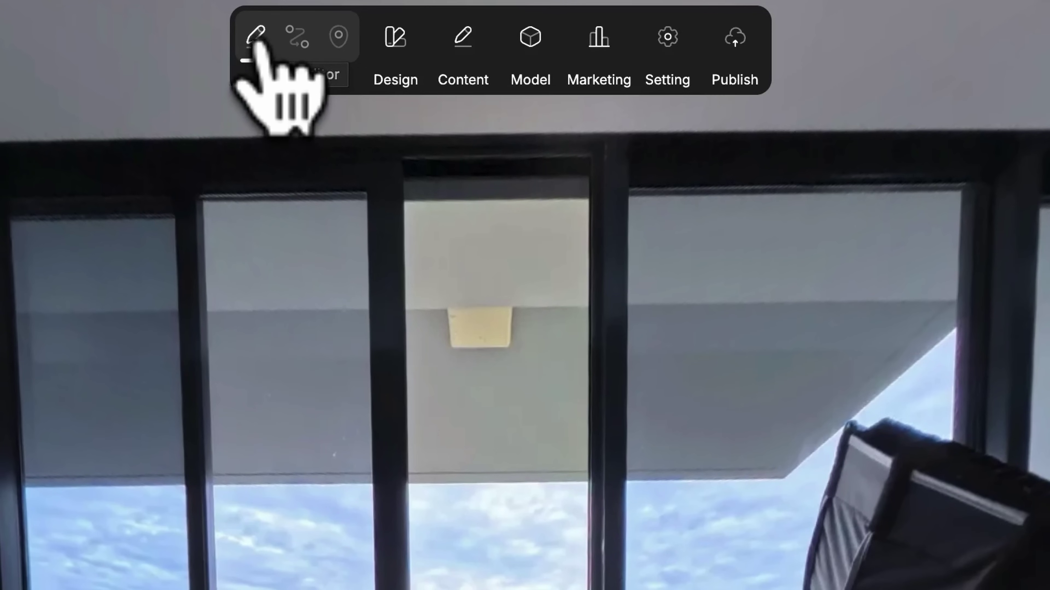
pyautogui.click(292, 45)
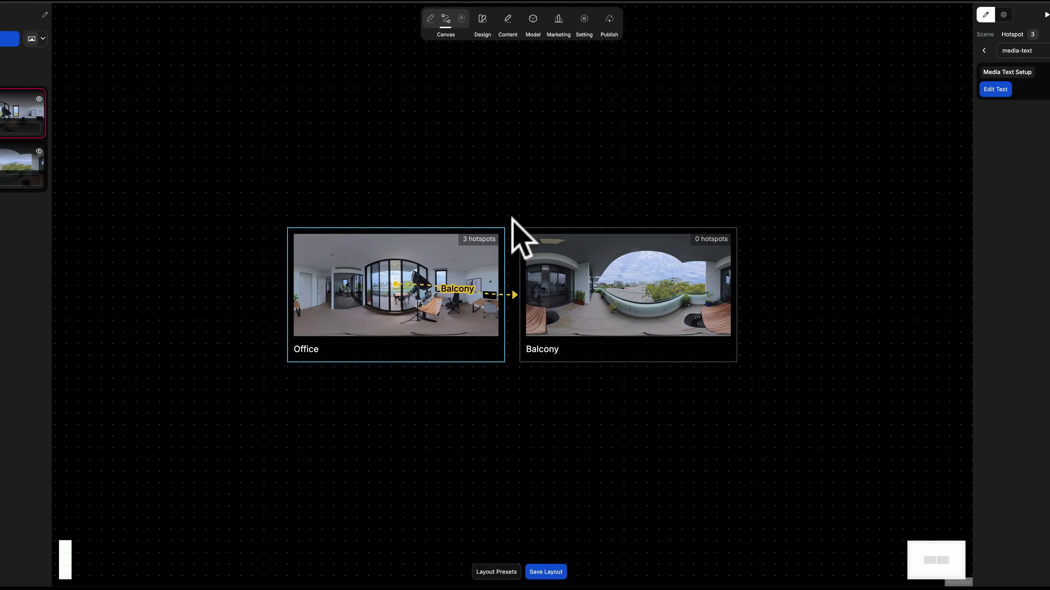
pyautogui.moveTo(399, 261)
pyautogui.mouseDown()
pyautogui.moveTo(337, 277)
pyautogui.moveTo(318, 163)
pyautogui.moveTo(331, 149)
pyautogui.mouseUp()
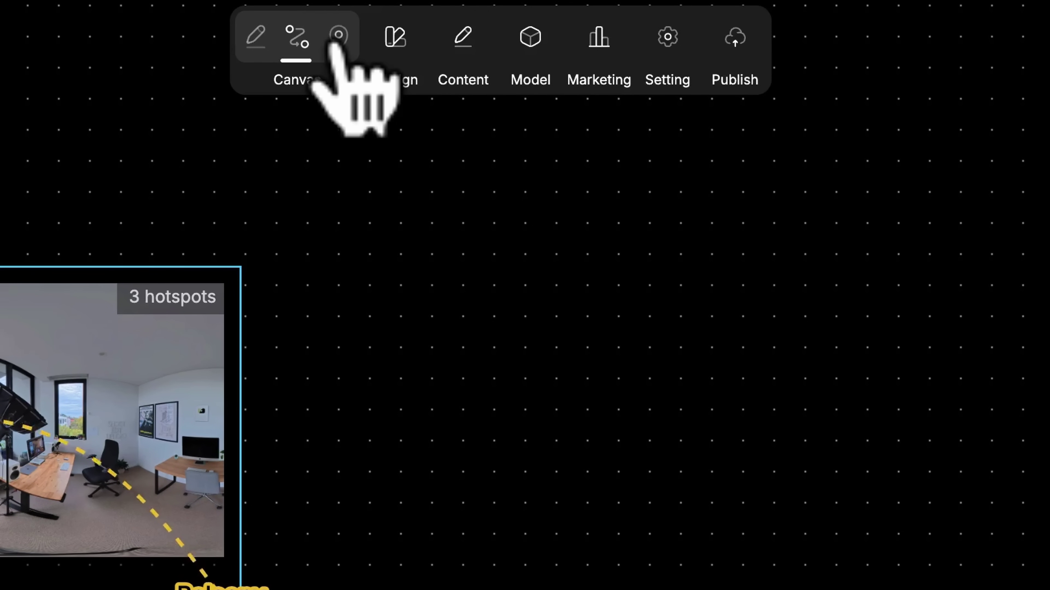
pyautogui.click(461, 20)
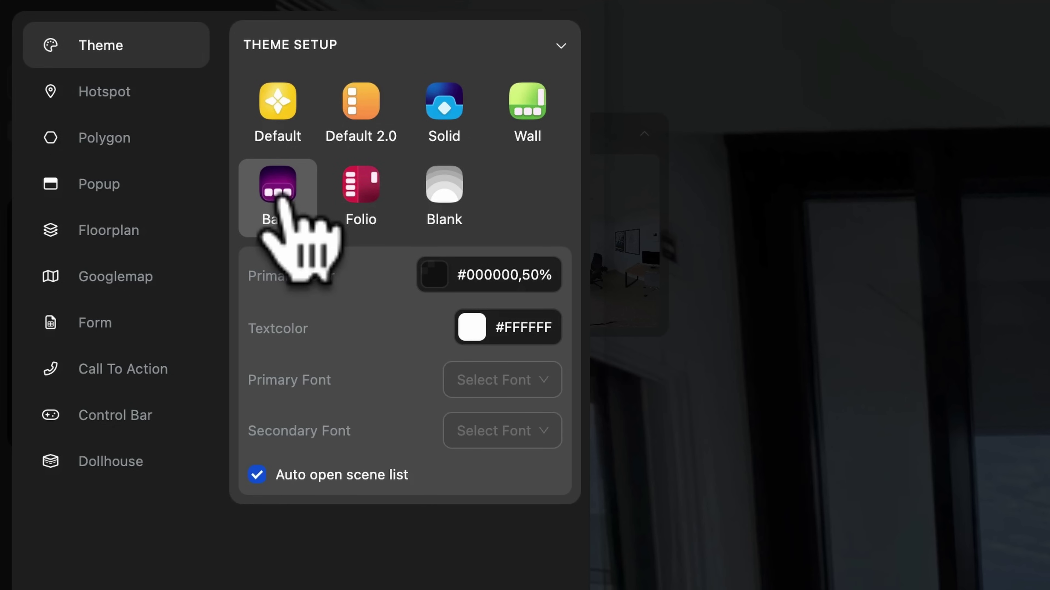
# Switch the tour to the Default 2.0 theme with primary colour red #FF0000
pyautogui.click(363, 107)
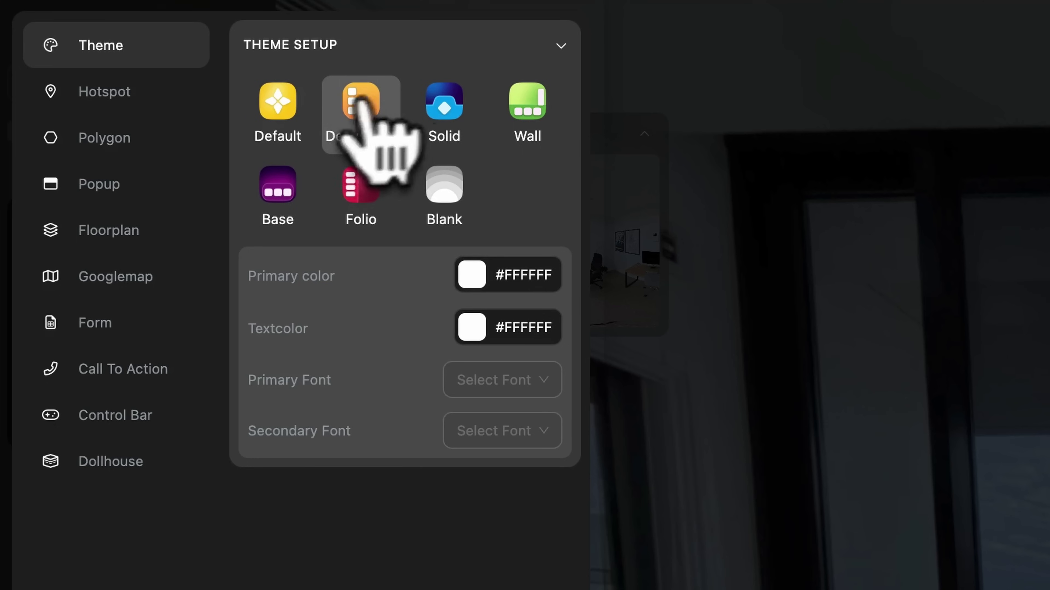
pyautogui.click(477, 292)
pyautogui.moveTo(703, 417); pyautogui.dragTo(744, 307)
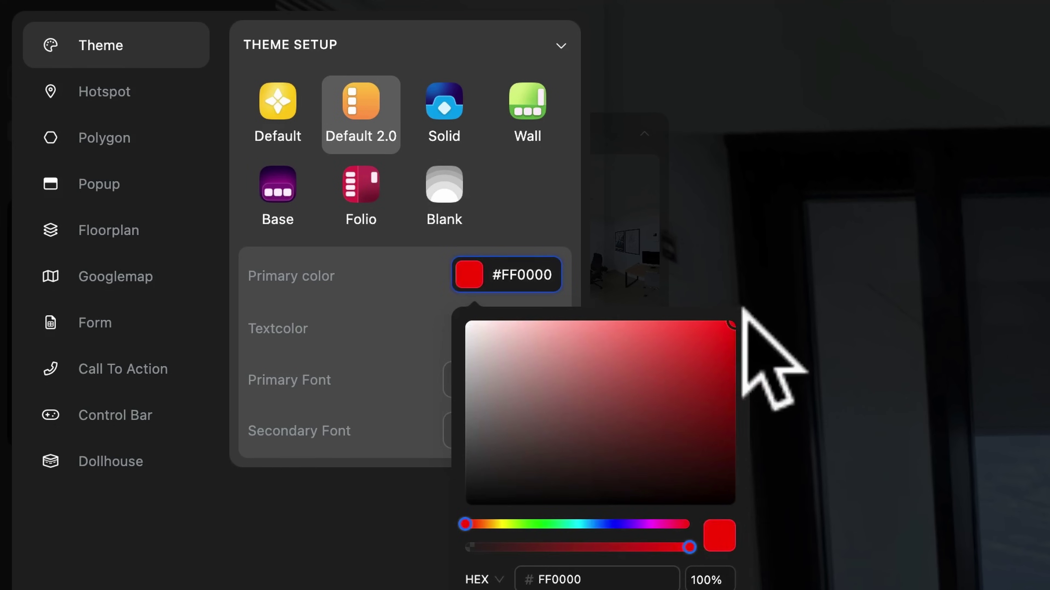
pyautogui.click(744, 309)
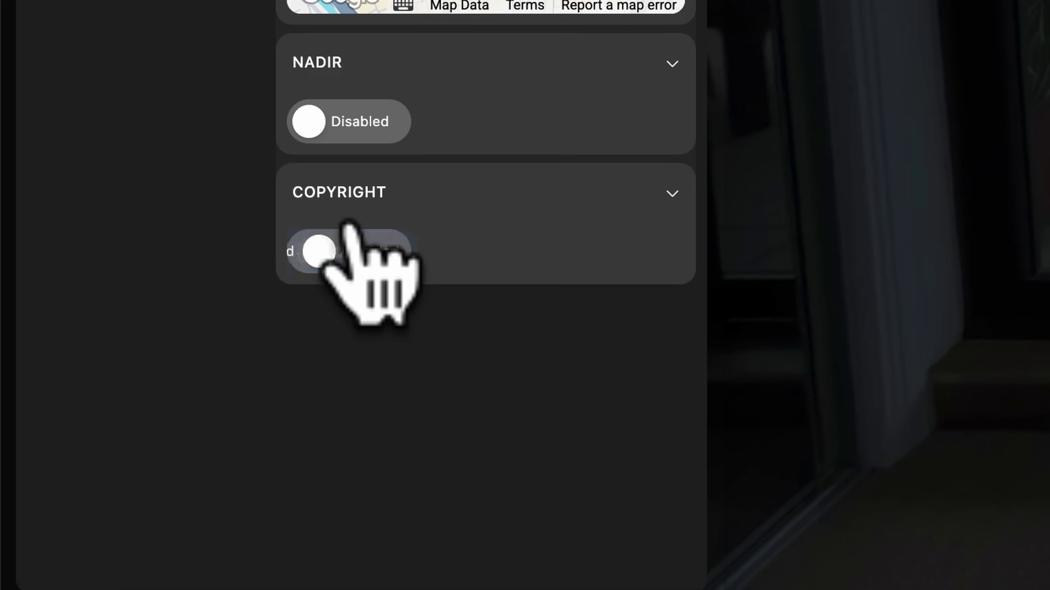
# Enable the copyright credit and a BC logo nadir image at scale 0.7
pyautogui.click(362, 257)
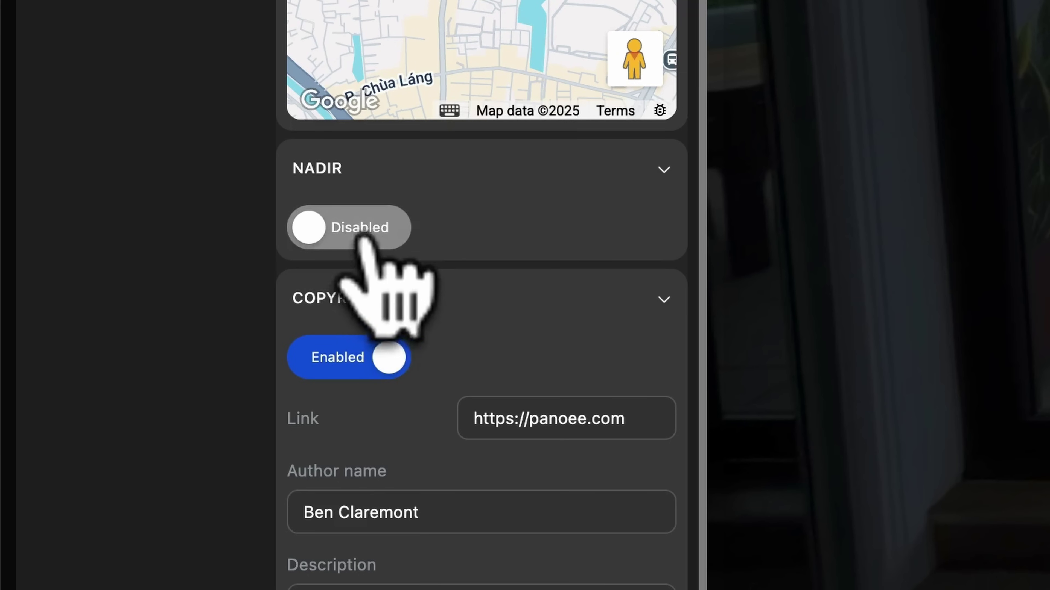
pyautogui.click(352, 237)
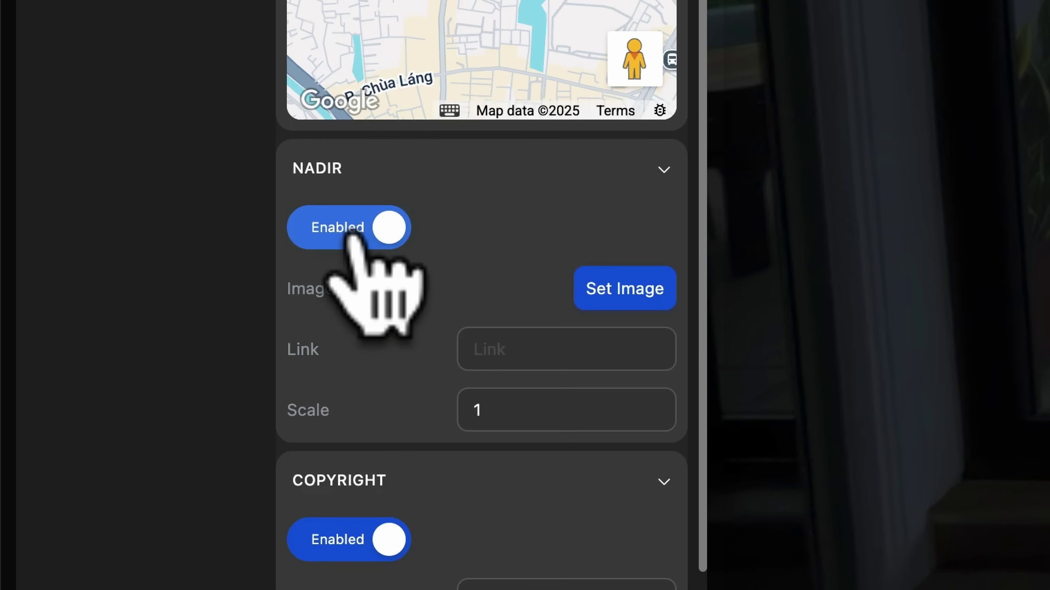
pyautogui.click(602, 290)
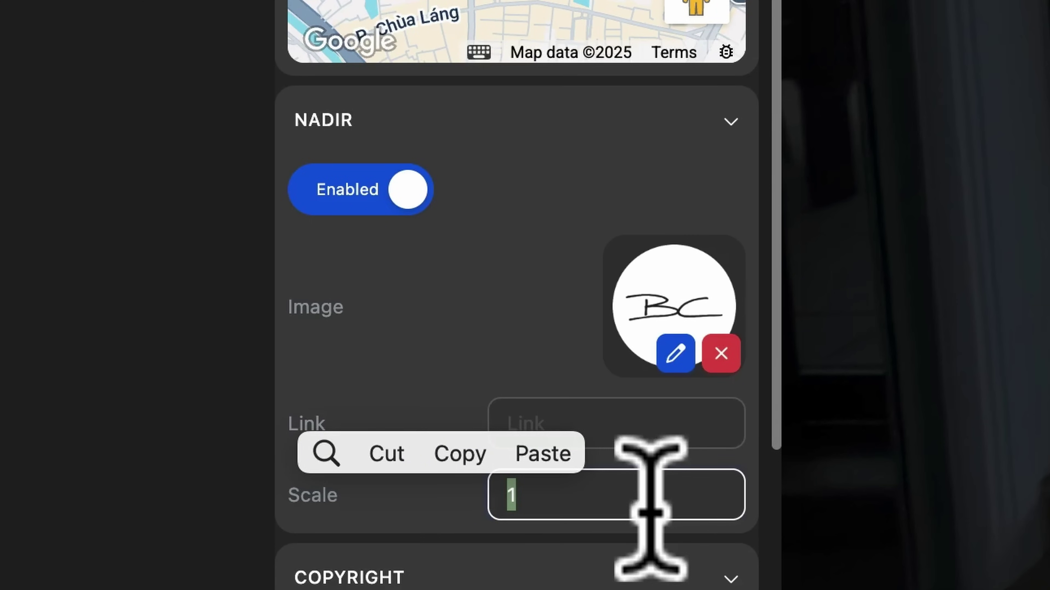
pyautogui.write('0.7')
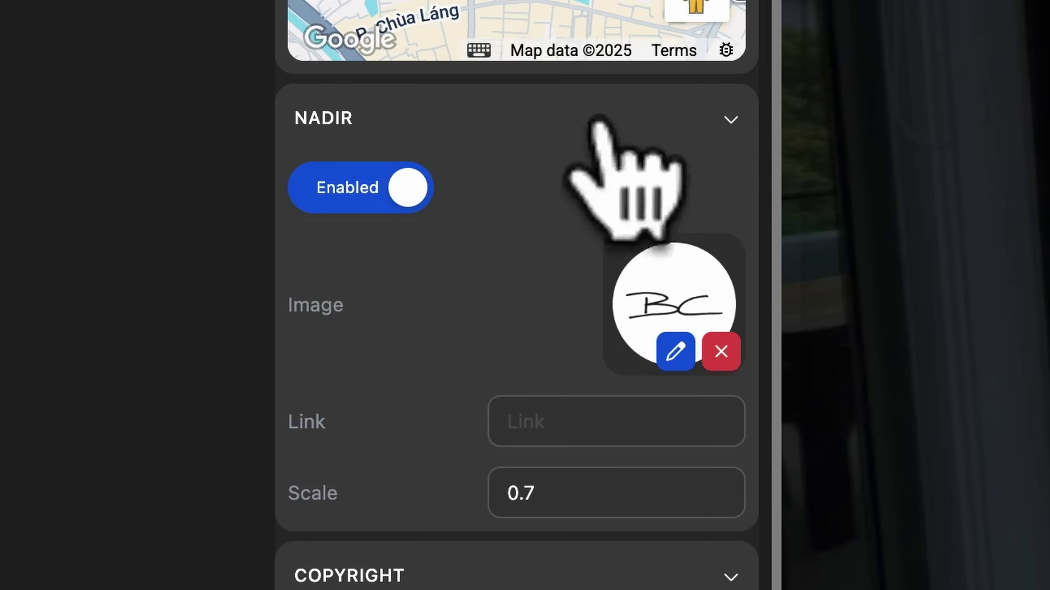
pyautogui.click(369, 195)
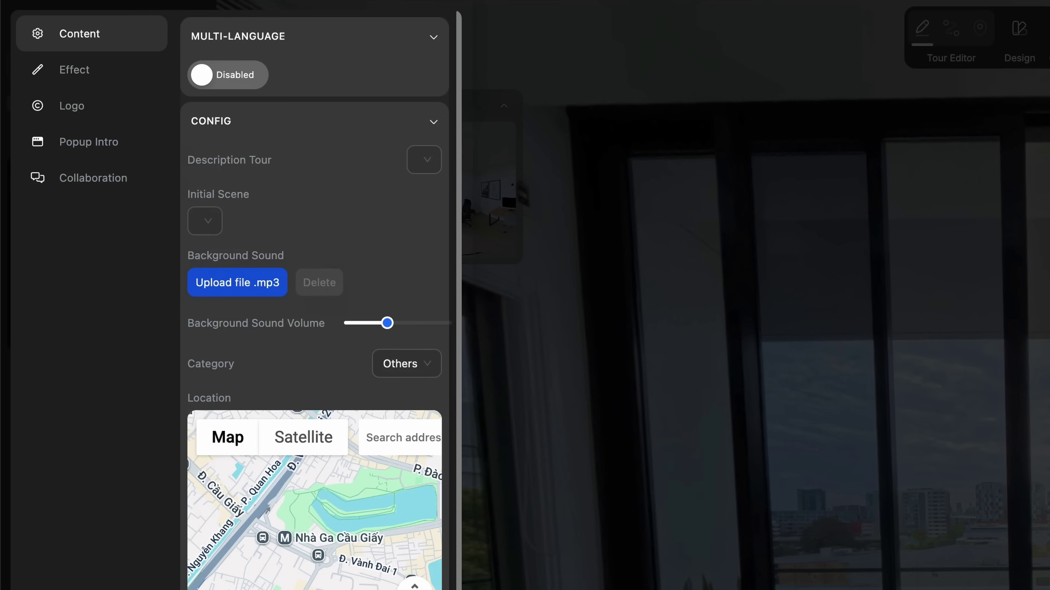
pyautogui.click(56, 69)
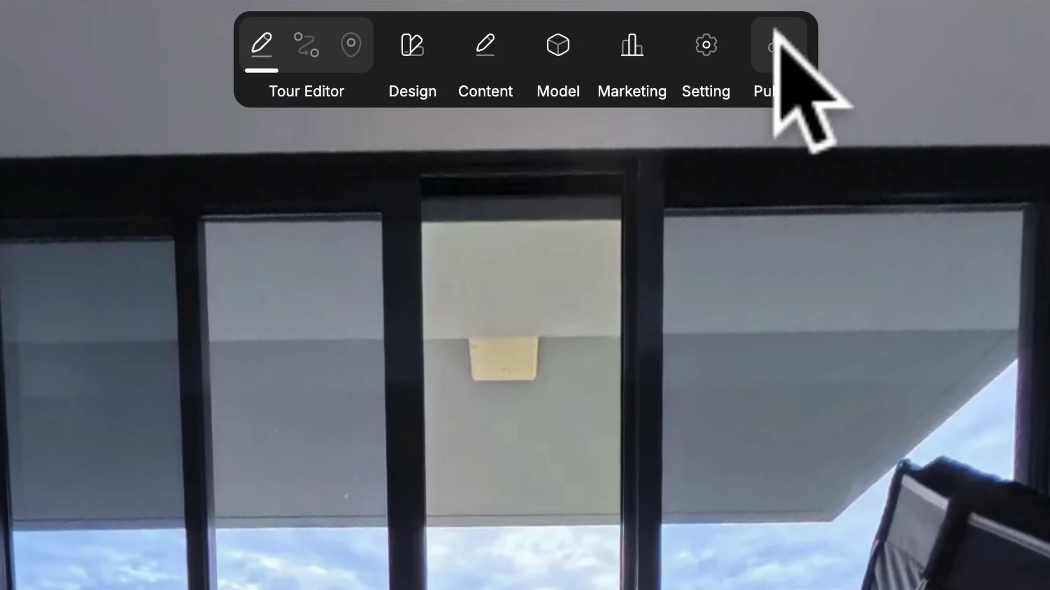
# Save a custom slug for the tour's cloud address, then review the Domain, Integrate and Export options
pyautogui.click(783, 44)
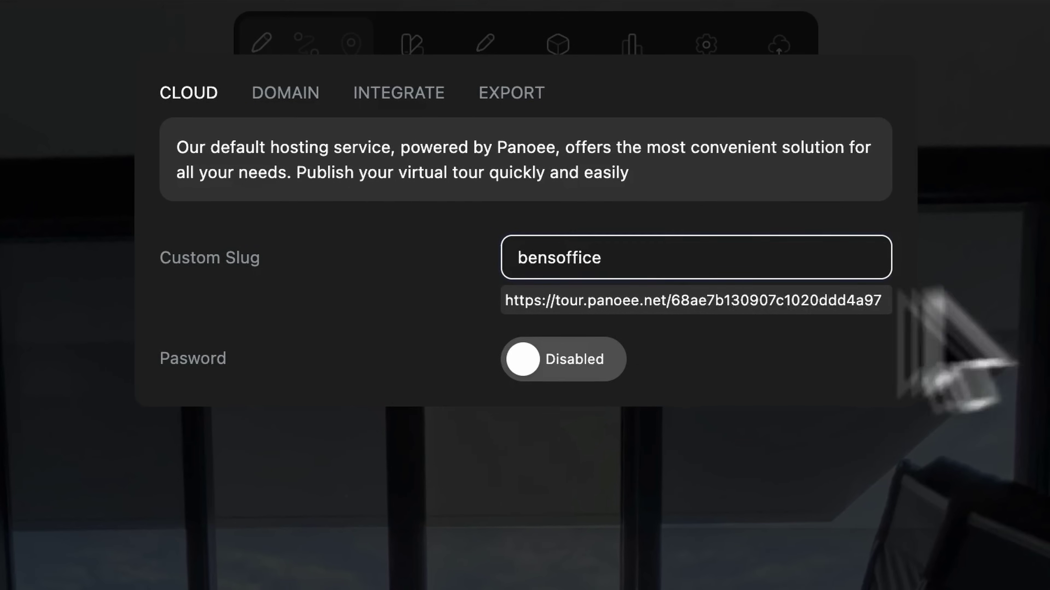
pyautogui.click(450, 302)
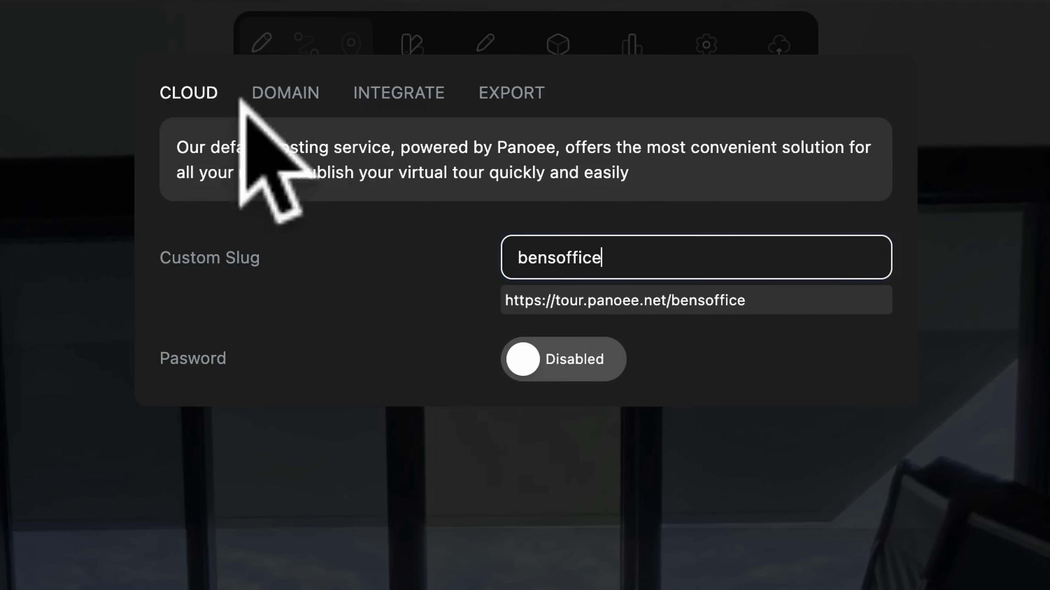
pyautogui.click(281, 96)
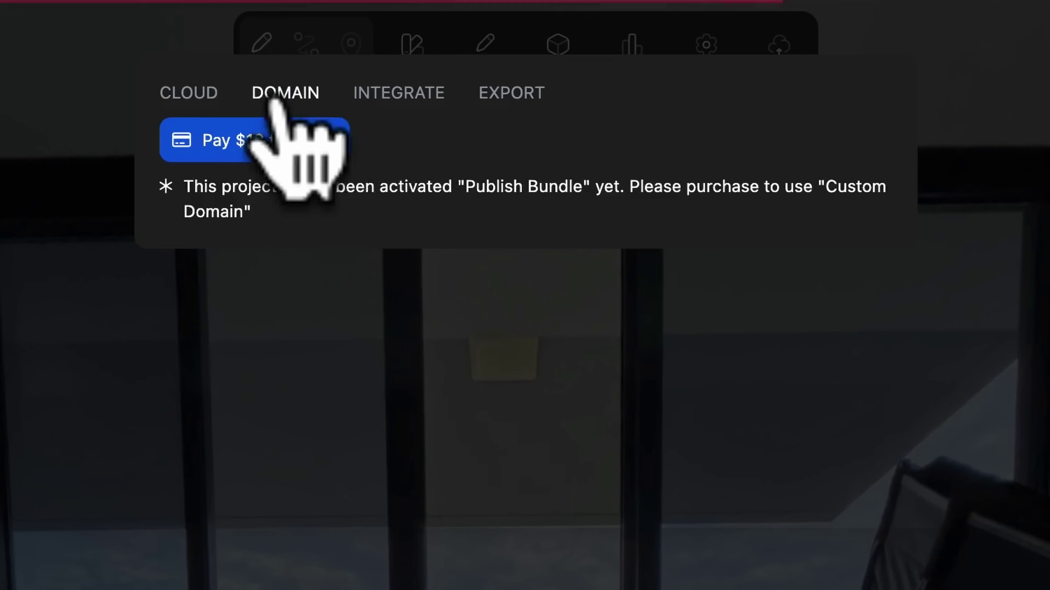
pyautogui.click(398, 96)
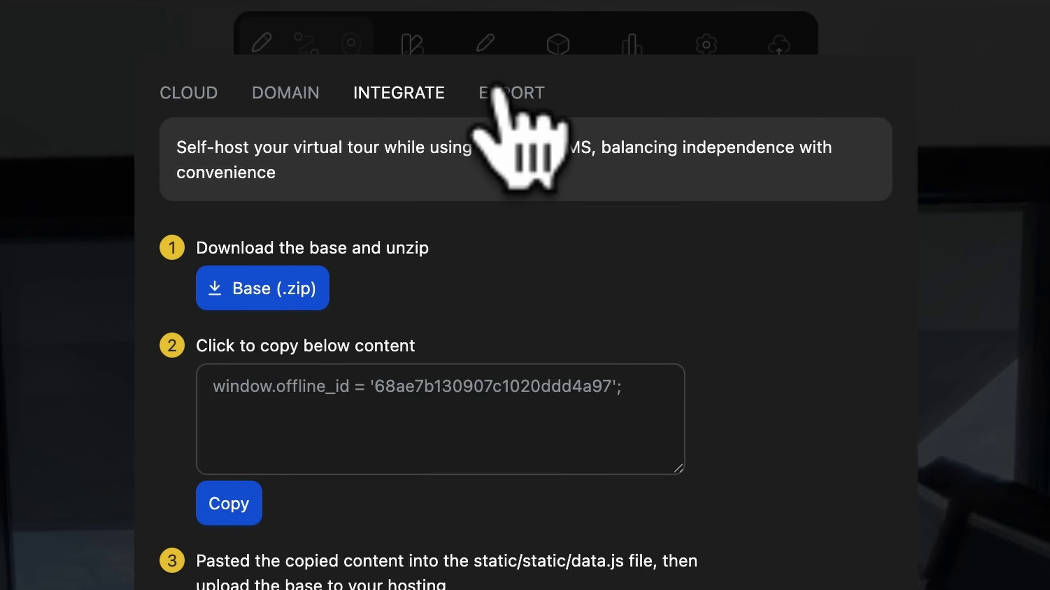
pyautogui.click(502, 93)
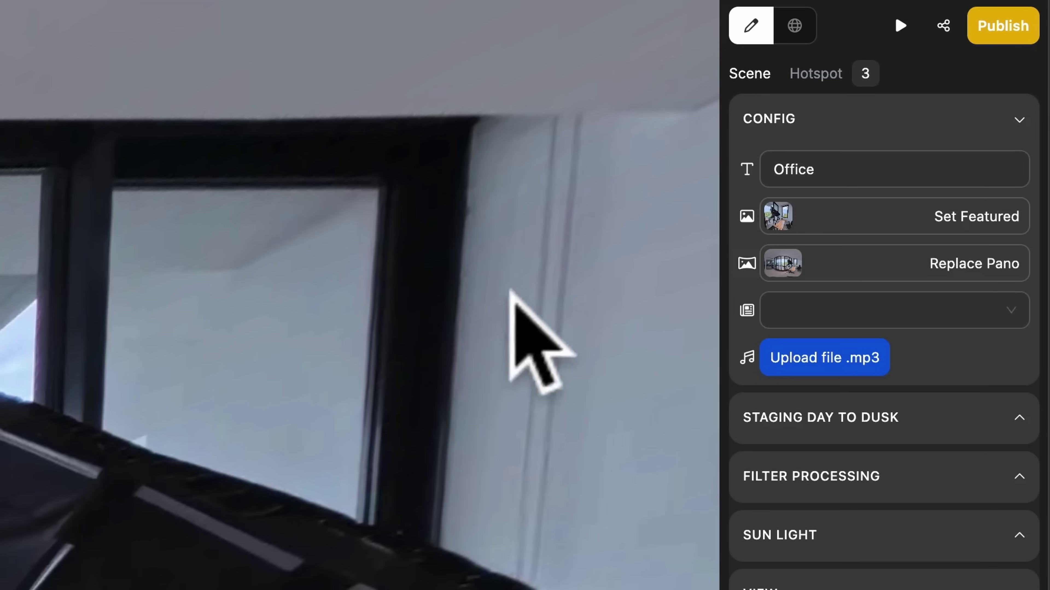
# Make the project public so the tour can be published
pyautogui.click(1003, 27)
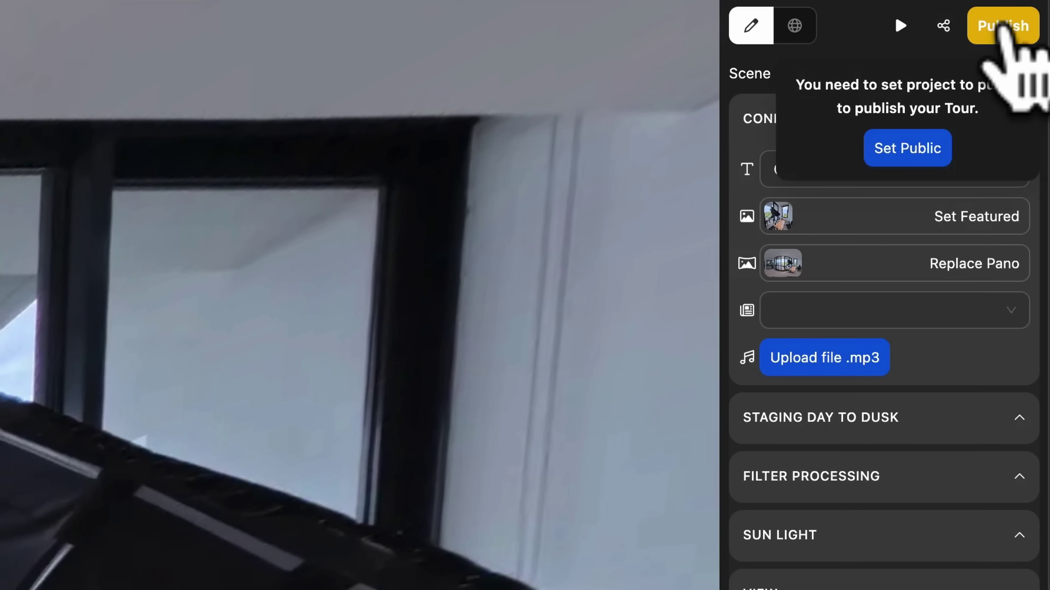
pyautogui.click(905, 156)
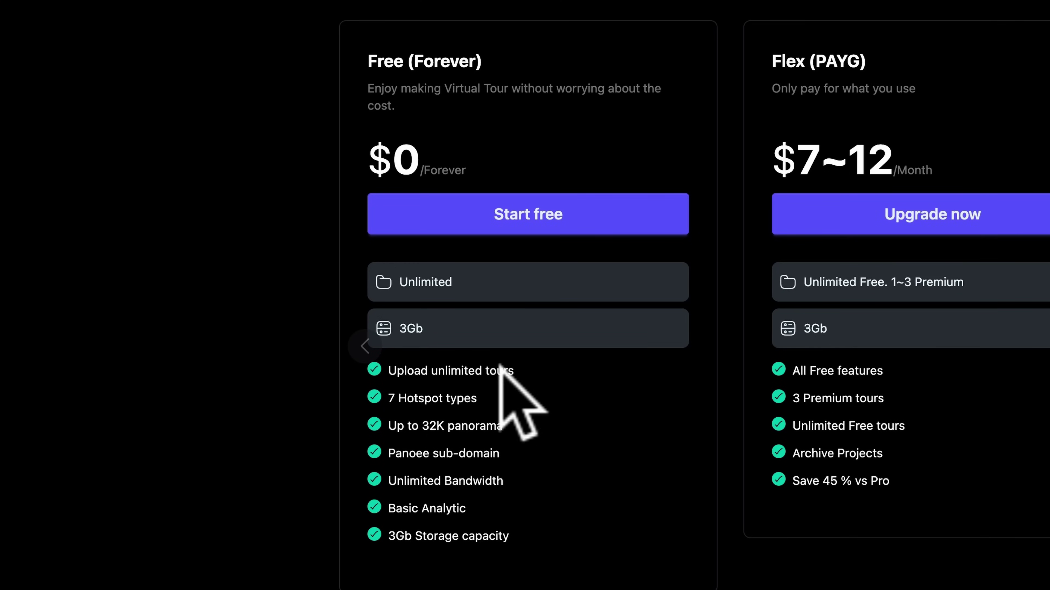
pyautogui.moveTo(416, 326)
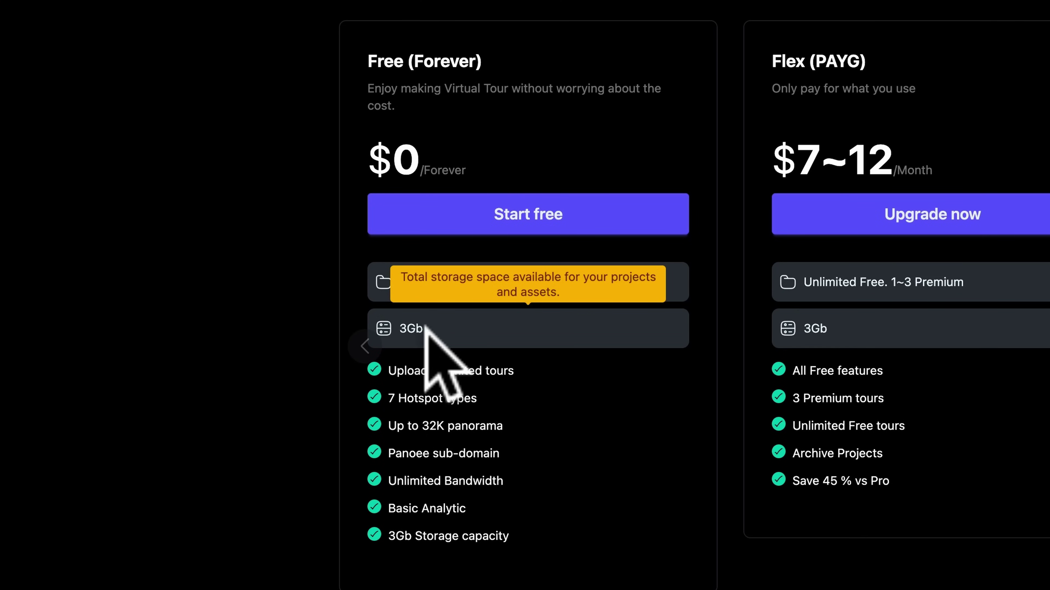